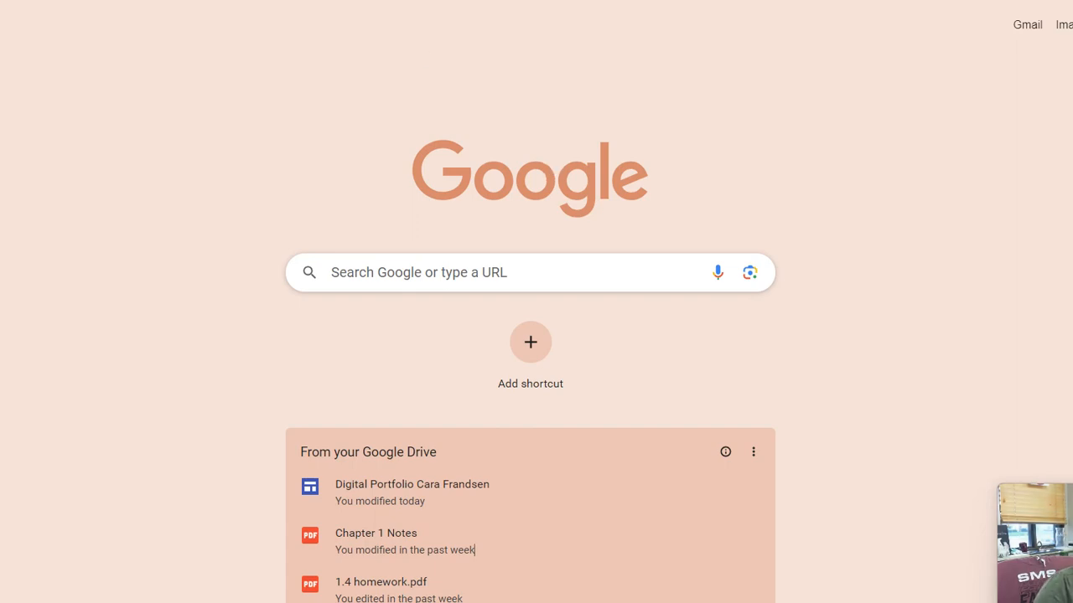
Step: Reload the Chrome new tab page so its recent Google Drive files update
{"action": "key", "text": "ctrl+t"}
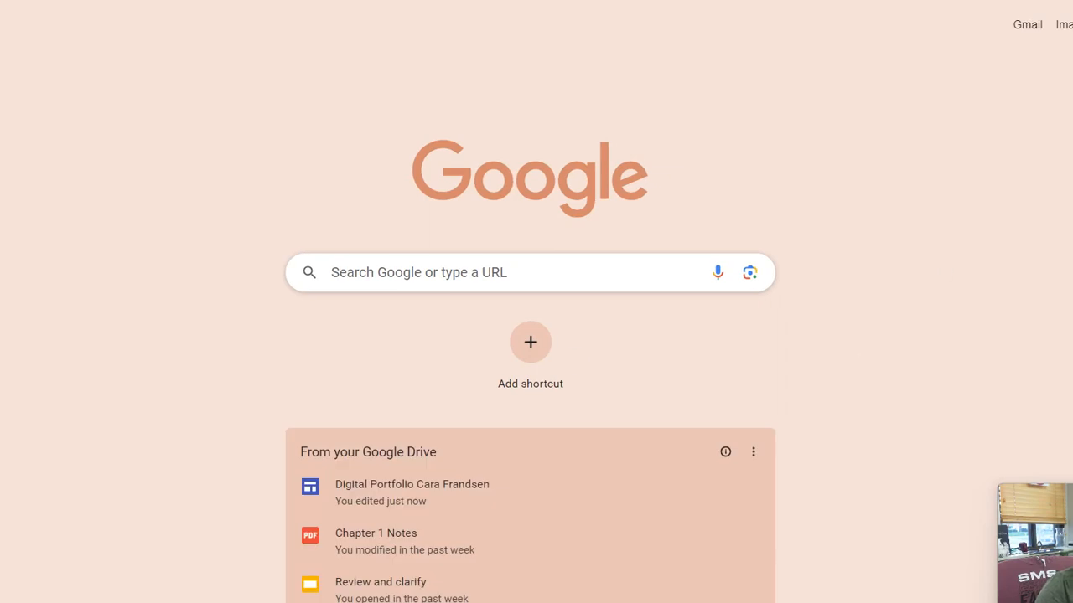
Step: Create a new blank Google Sites site from the Google apps launcher
{"action": "left_click", "coordinate": [1071, 25]}
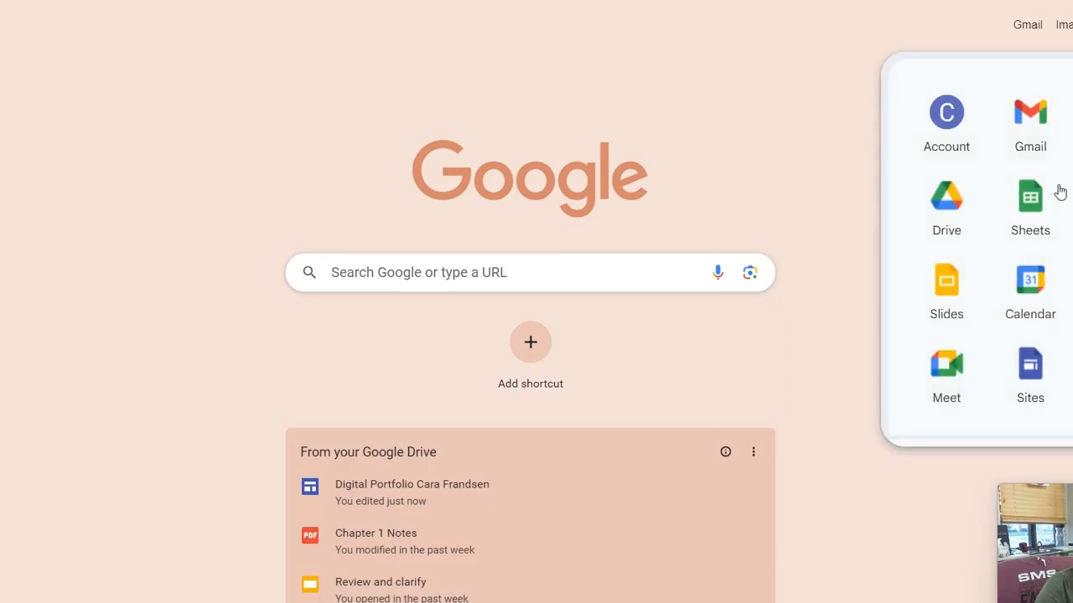
{"action": "left_click", "coordinate": [1030, 373]}
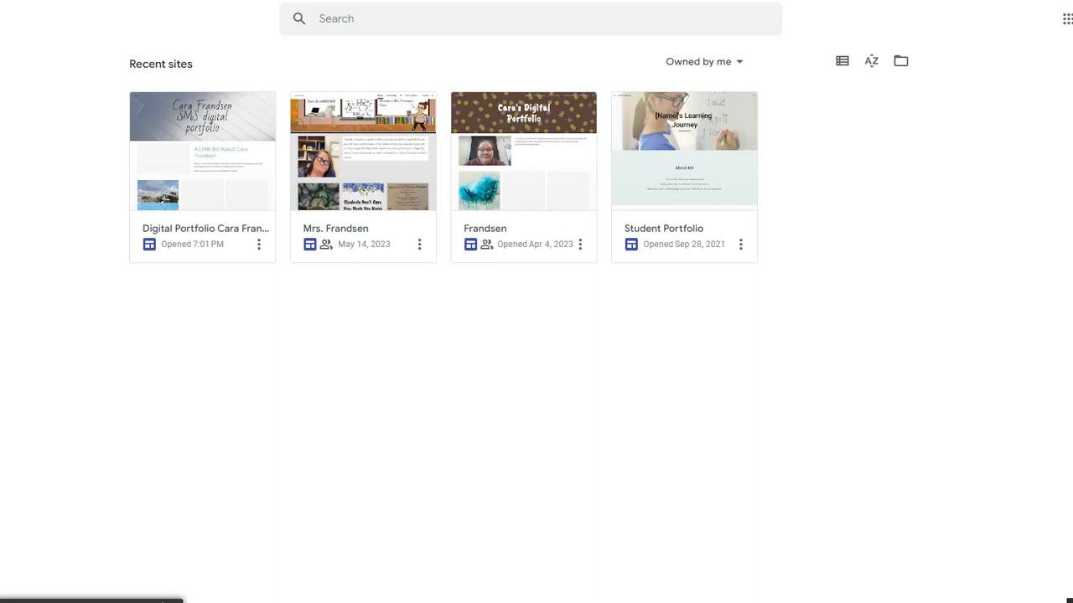
{"action": "left_click", "coordinate": [541, 328]}
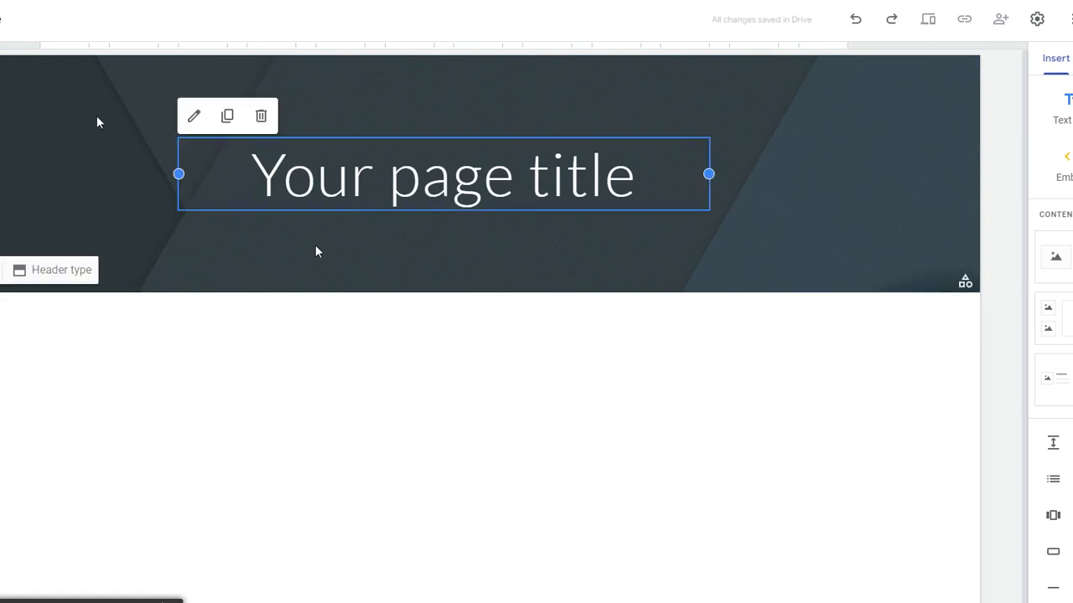
Step: Enter a site name ending in 'Digital Portfolio'
{"action": "left_click", "coordinate": [21, 19]}
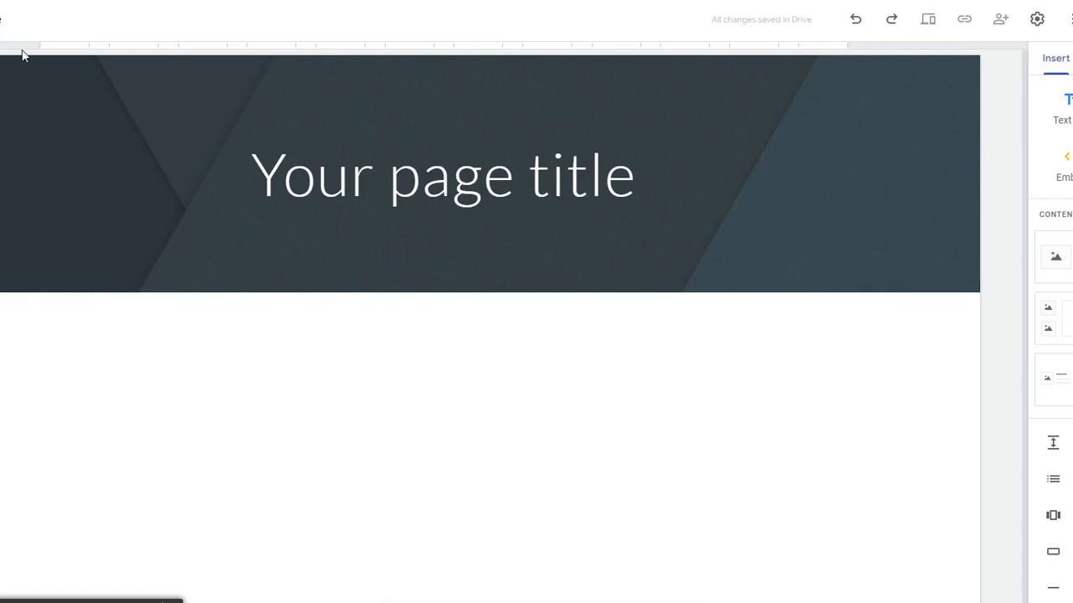
{"action": "left_click", "coordinate": [5, 25]}
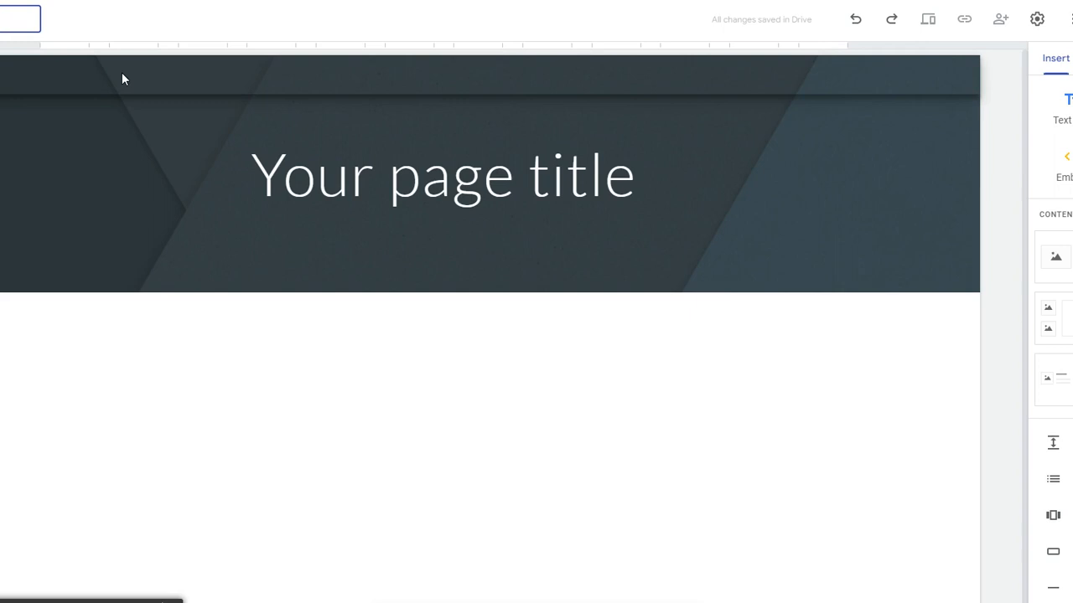
{"action": "type", "text": "n Digital"}
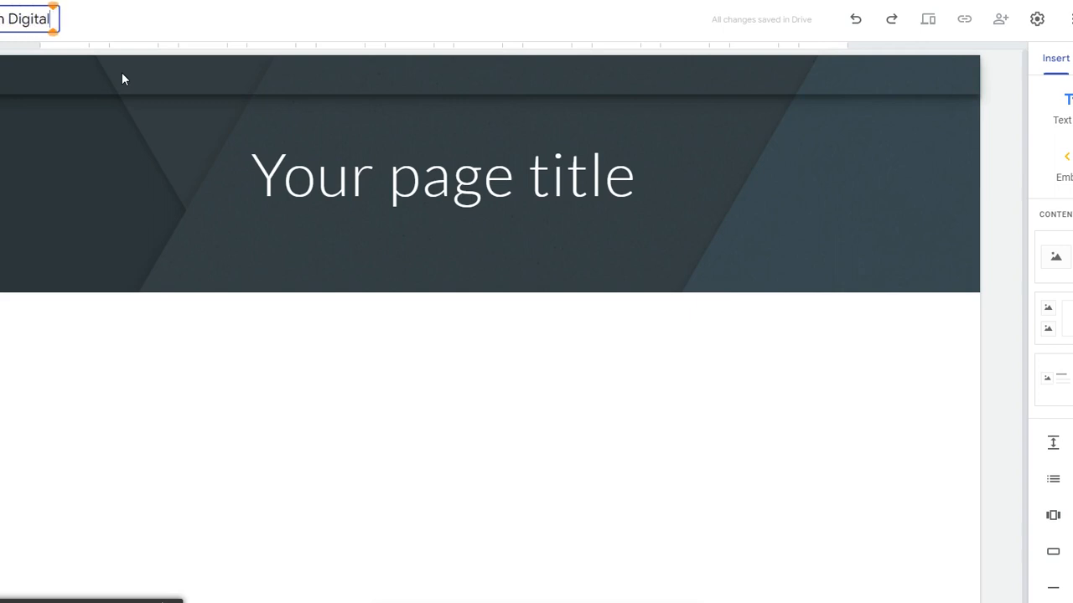
{"action": "type", "text": " Portf"}
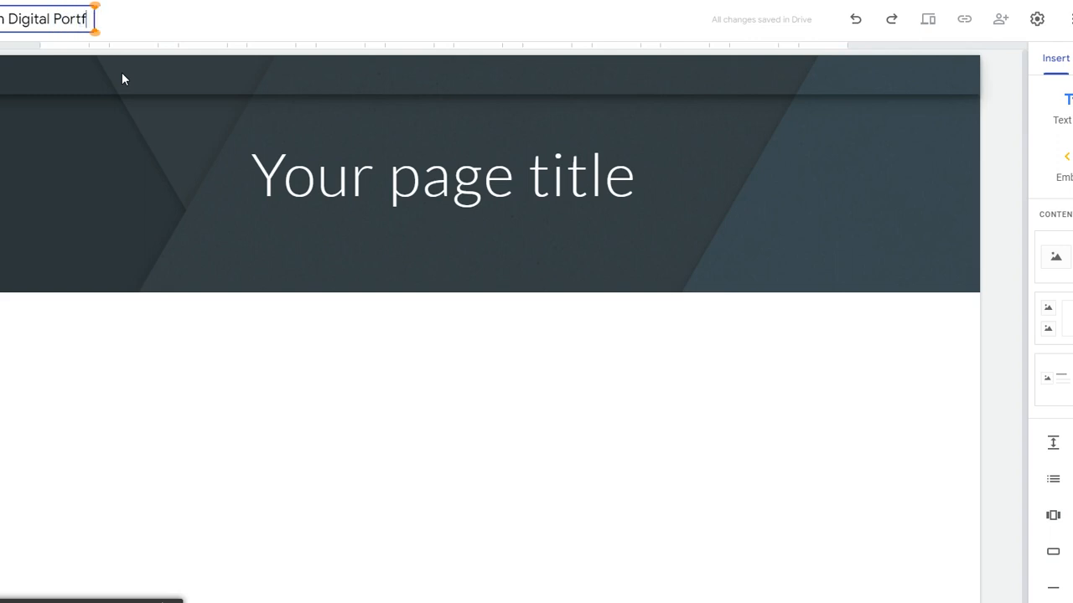
{"action": "type", "text": "olio"}
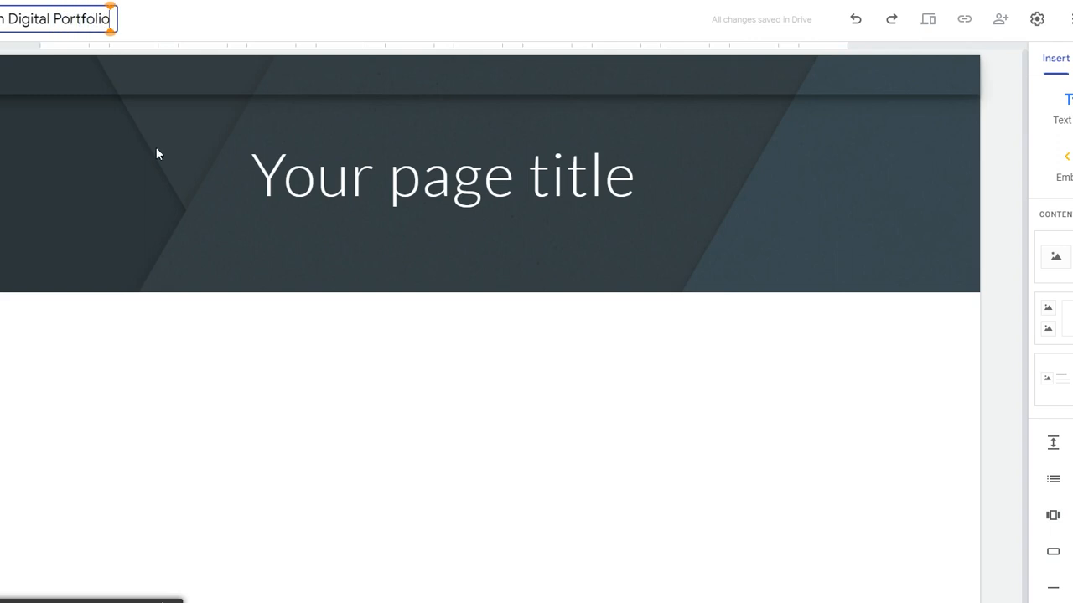
{"action": "left_click", "coordinate": [348, 185]}
{"action": "left_click", "coordinate": [545, 175]}
Step: Replace the header title 'Your page title' with 'My SMS Journey'
{"action": "left_click_drag", "start_coordinate": [660, 174], "coordinate": [222, 160]}
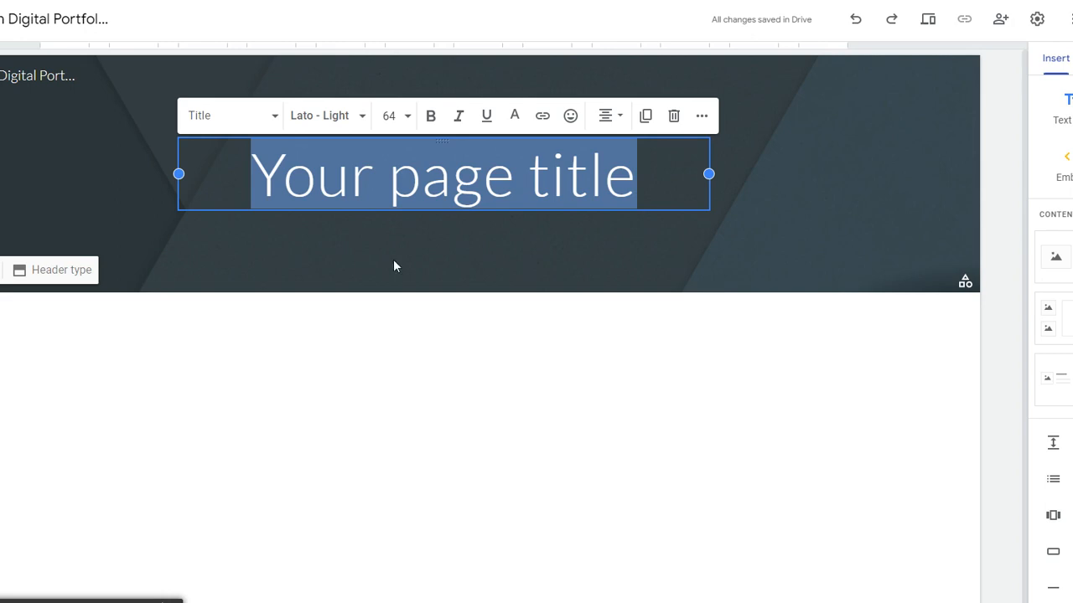
{"action": "type", "text": "My"}
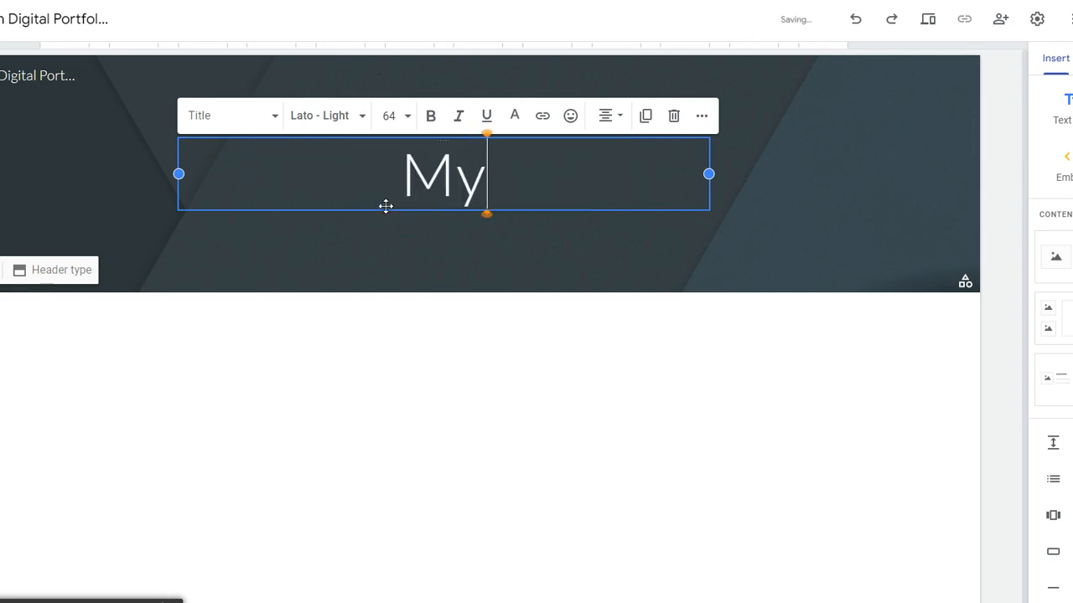
{"action": "type", "text": " SMS "}
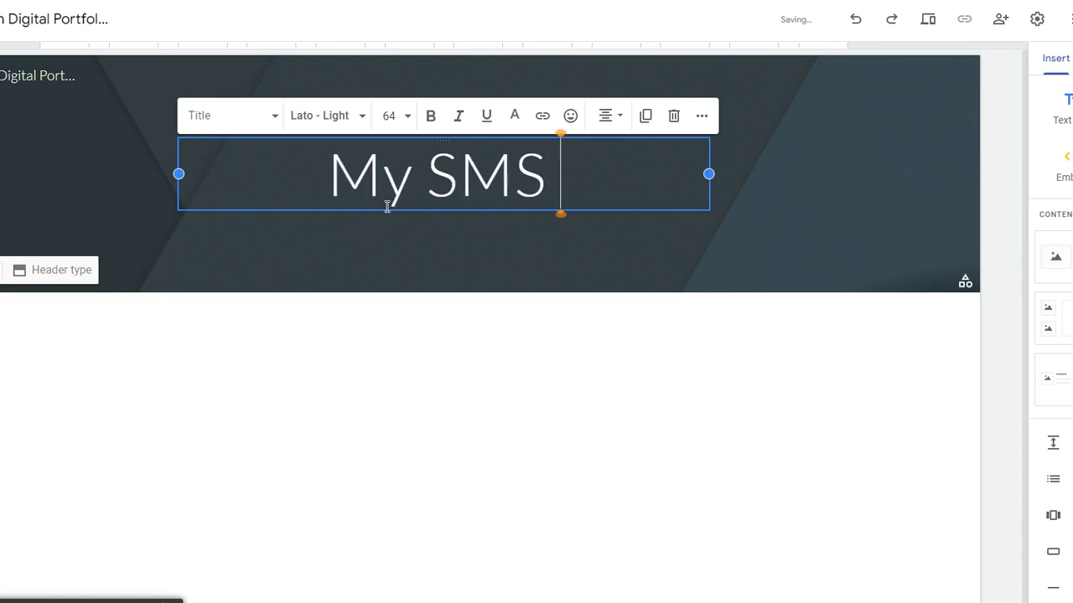
{"action": "type", "text": "Journey"}
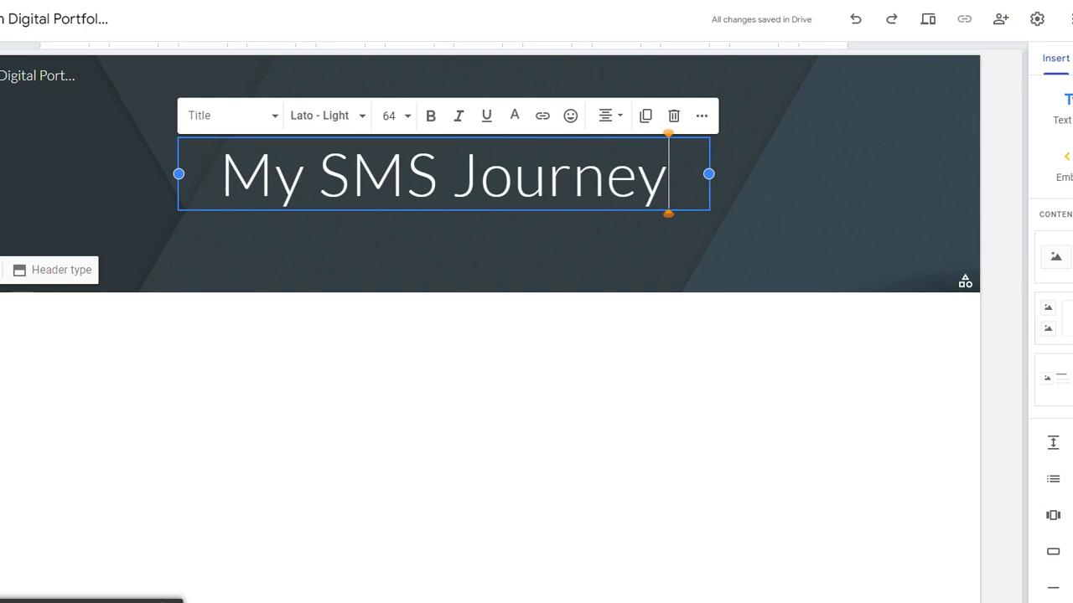
{"action": "left_click", "coordinate": [0, 270]}
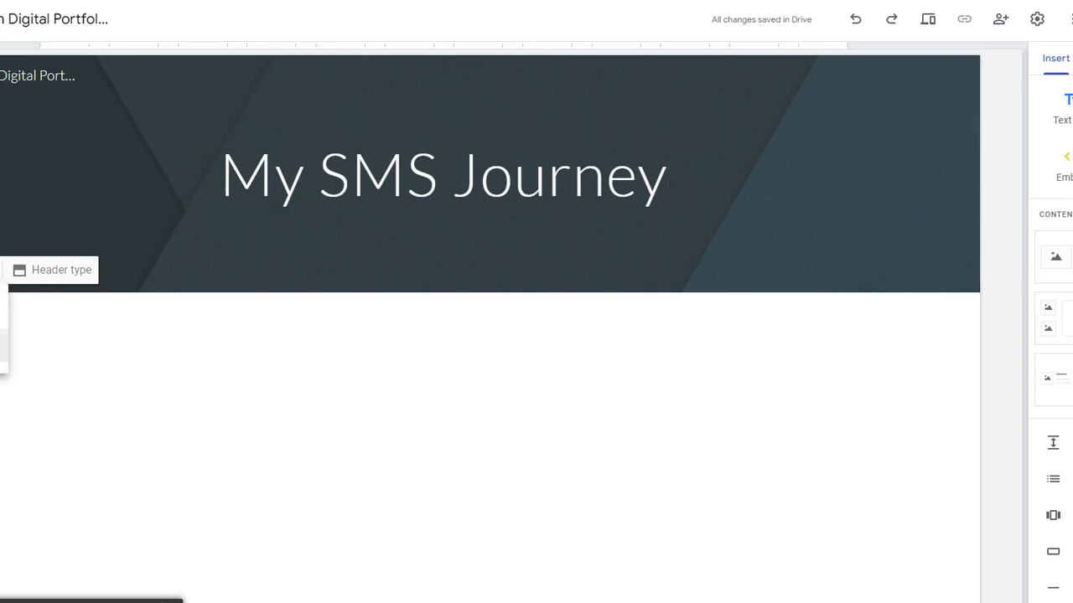
Step: Set the header background to the turquoise sea photo from the Gallery
{"action": "left_click", "coordinate": [3, 346]}
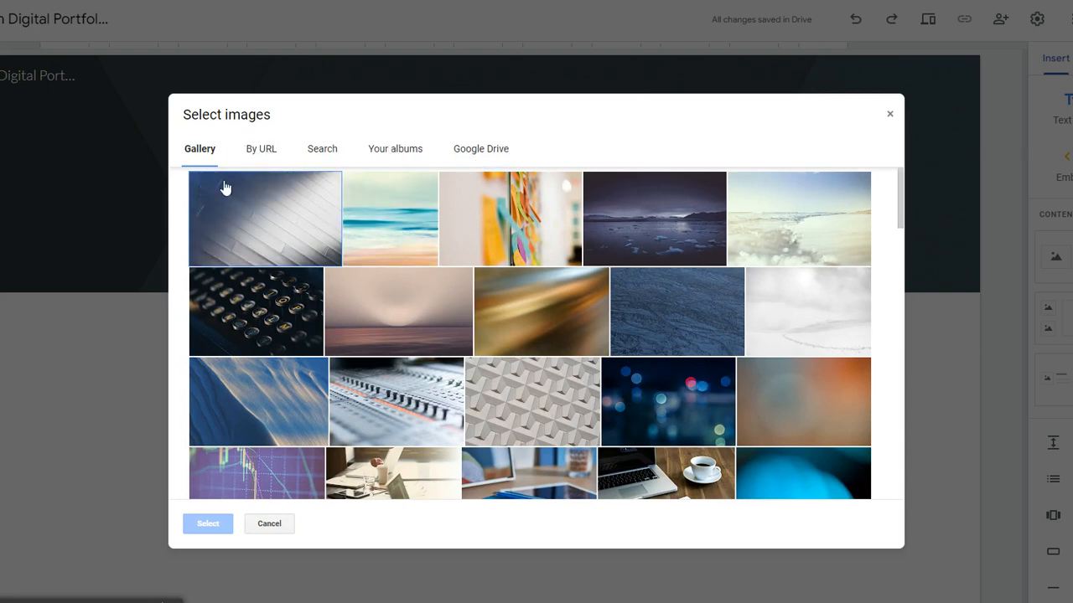
{"action": "left_click", "coordinate": [406, 243]}
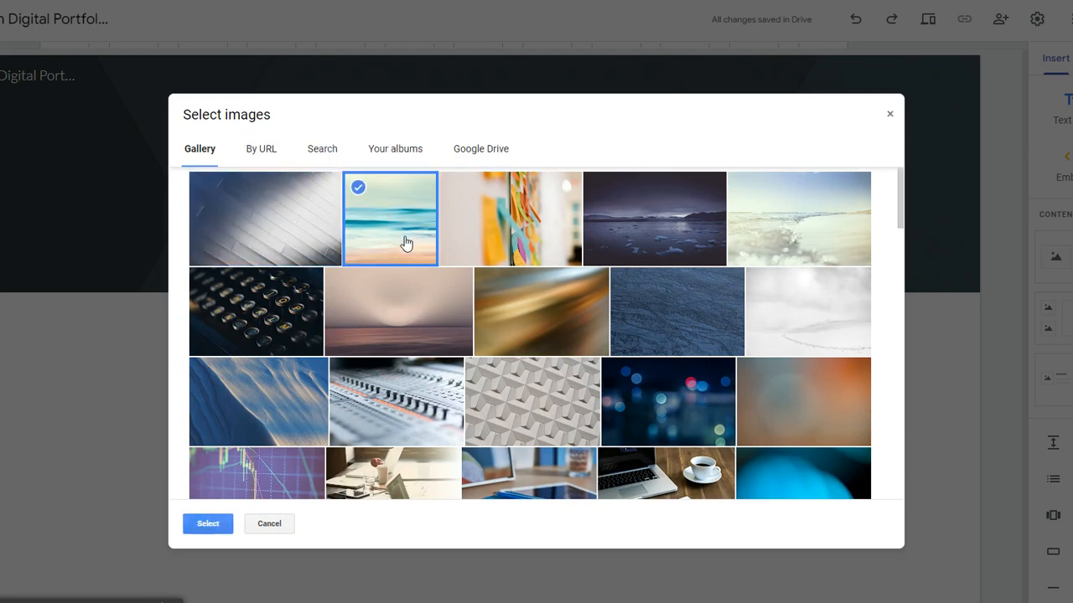
{"action": "left_click", "coordinate": [211, 525]}
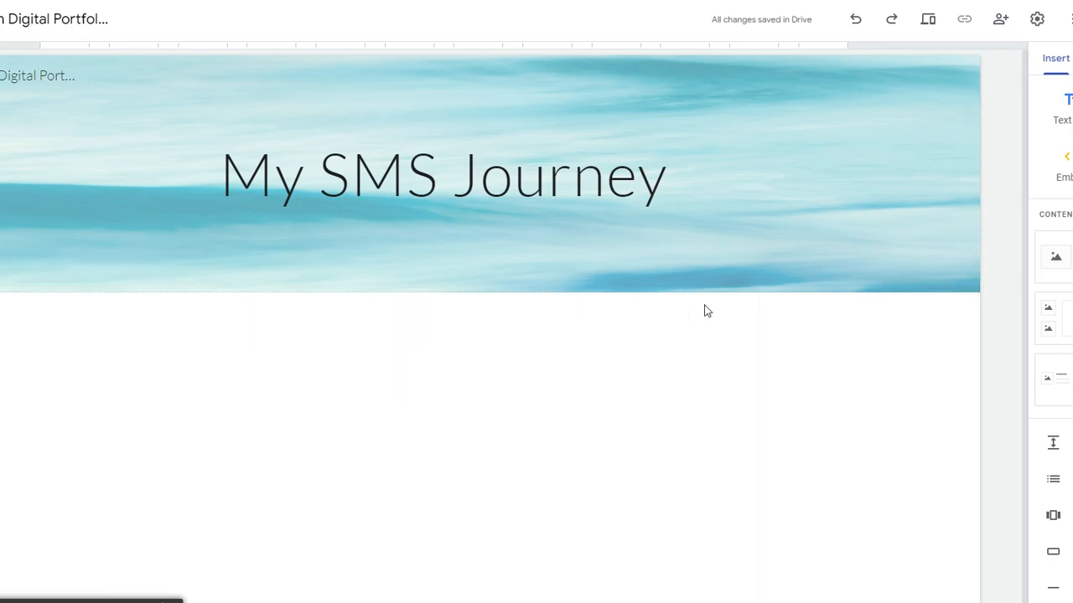
Step: Add an image-and-text section headed 'A little about' followed by the author's name
{"action": "left_click", "coordinate": [1063, 258]}
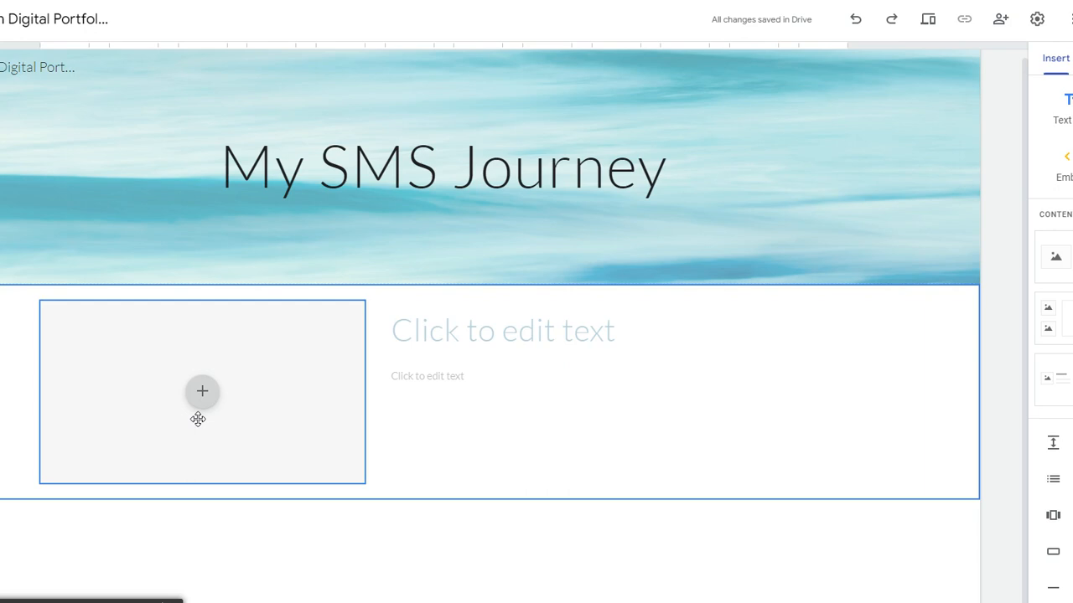
{"action": "left_click", "coordinate": [203, 392]}
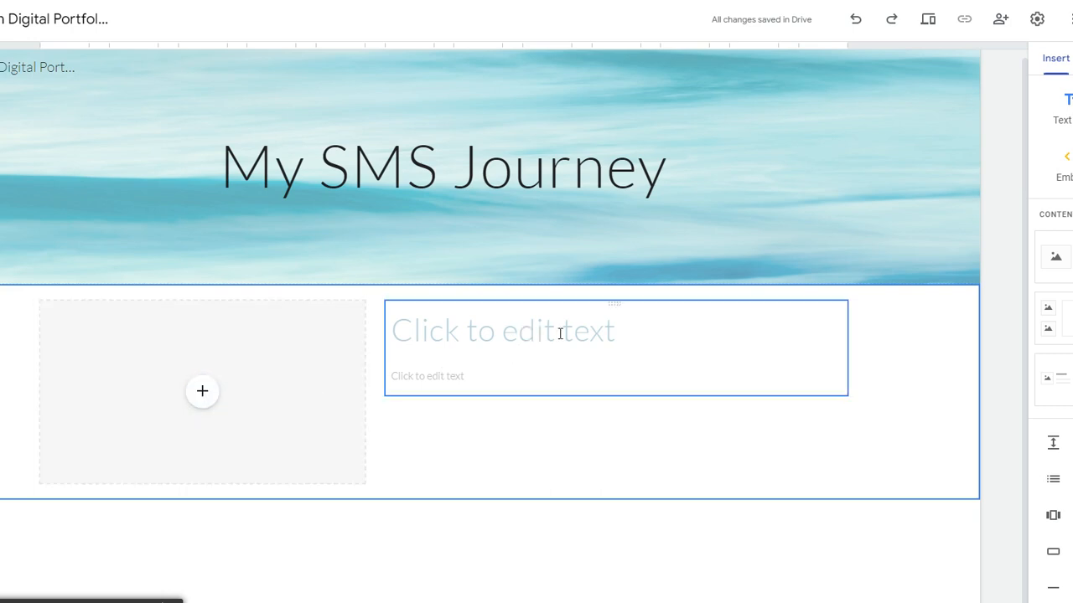
{"action": "left_click", "coordinate": [607, 334]}
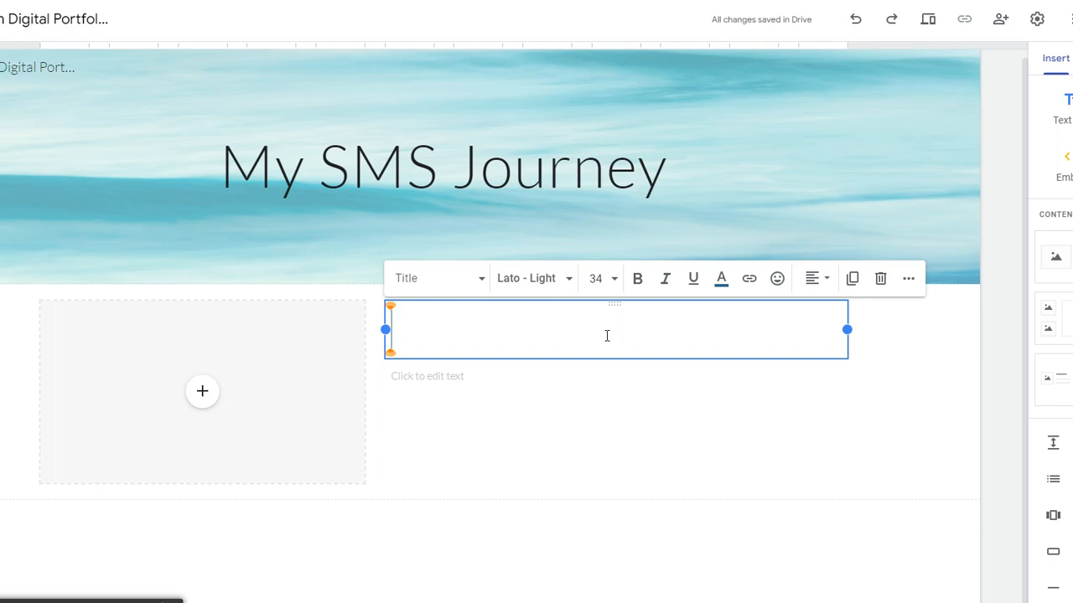
{"action": "type", "text": "Al"}
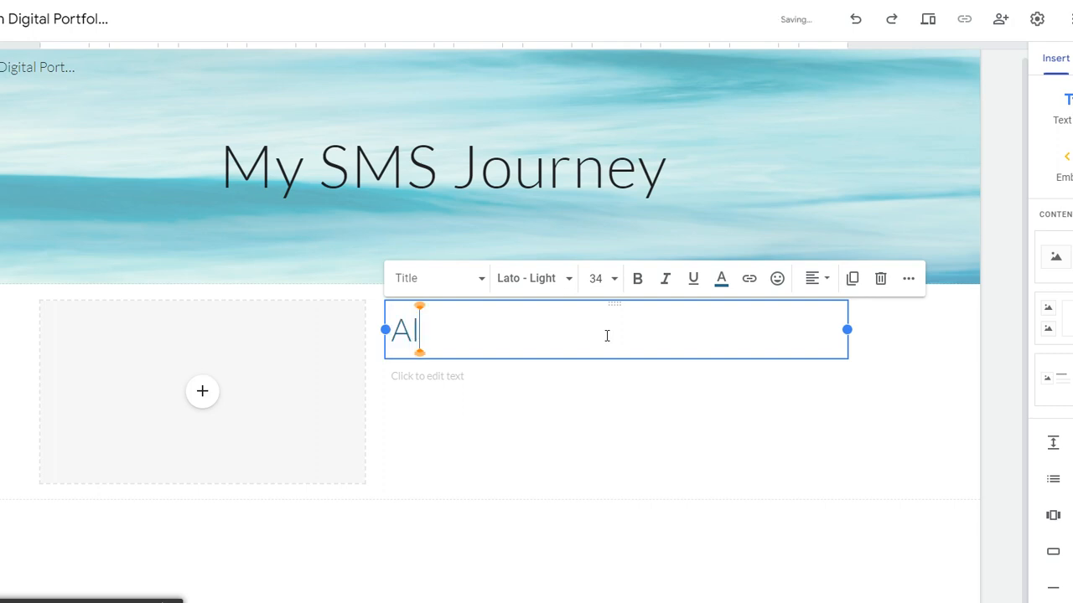
{"action": "type", "text": "l about "}
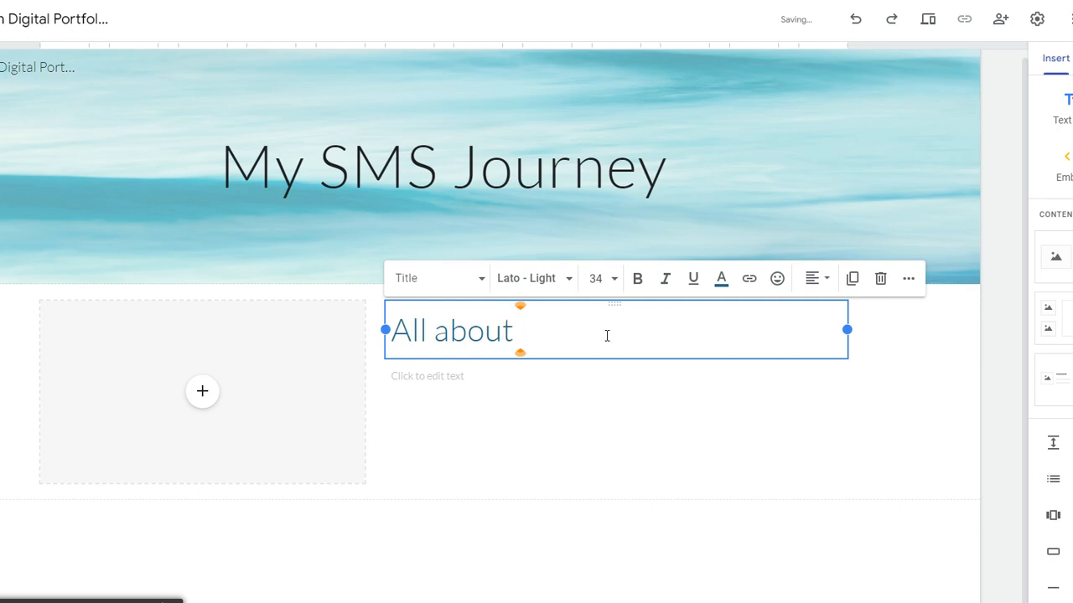
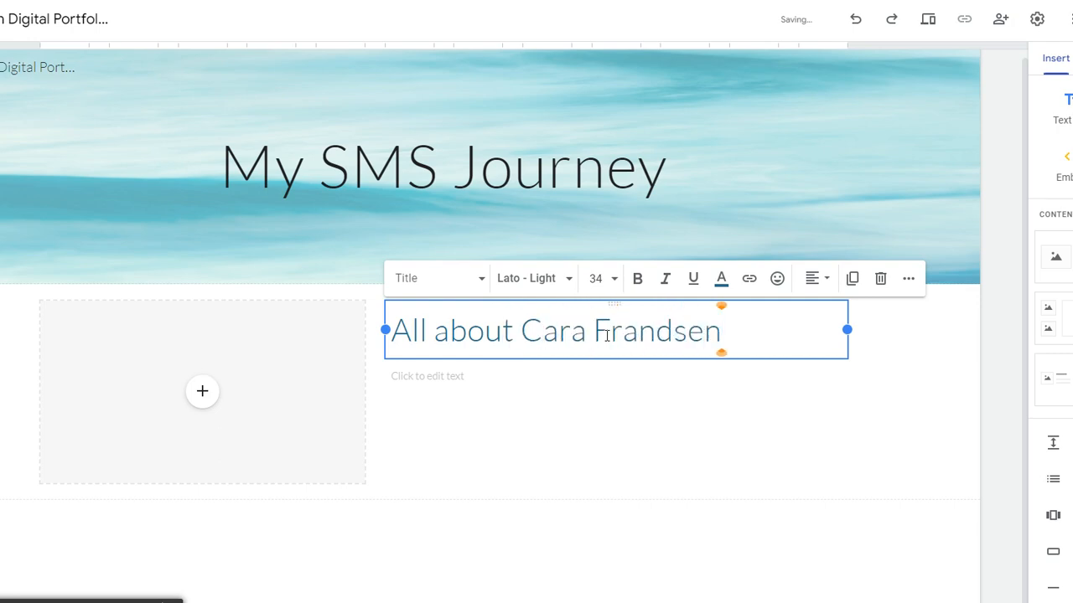
{"action": "left_click", "coordinate": [428, 331]}
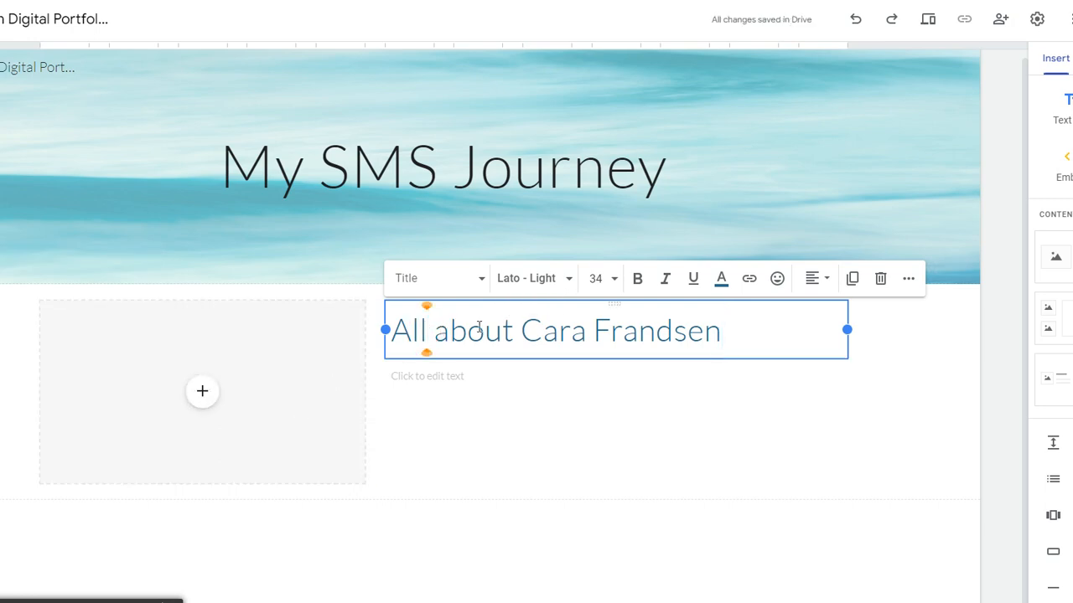
{"action": "key", "text": "BackSpace"}
{"action": "key", "text": "BackSpace"}
{"action": "type", "text": "littl"}
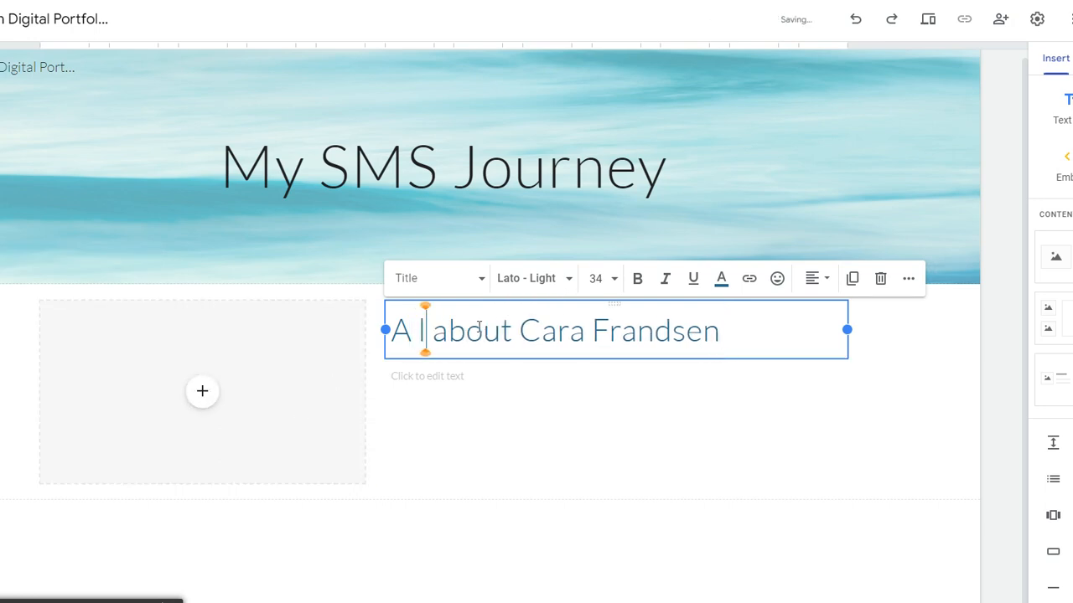
{"action": "type", "text": "e"}
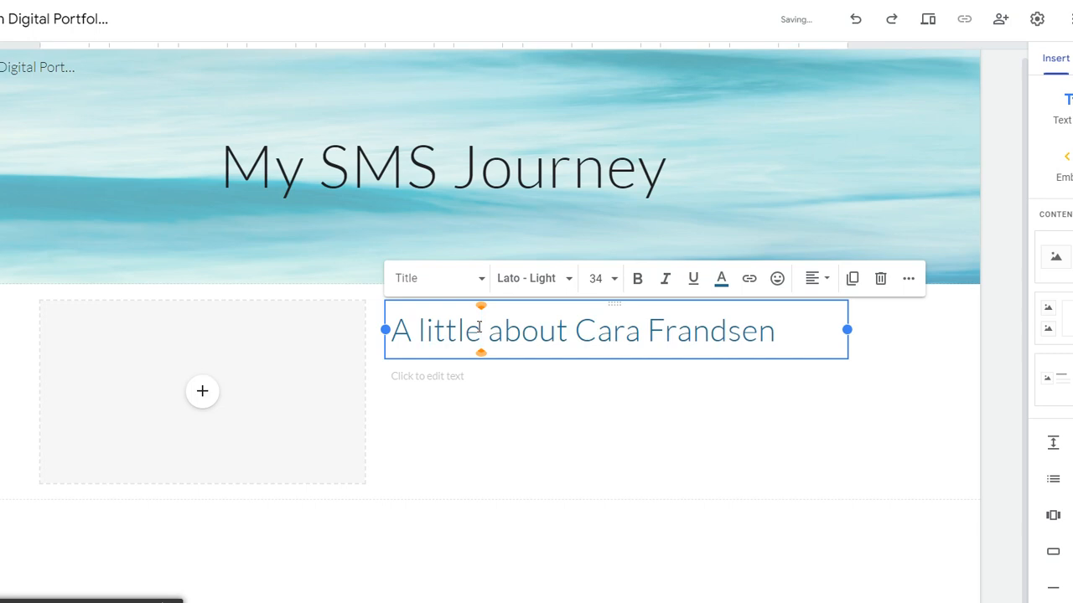
{"action": "left_click", "coordinate": [431, 376]}
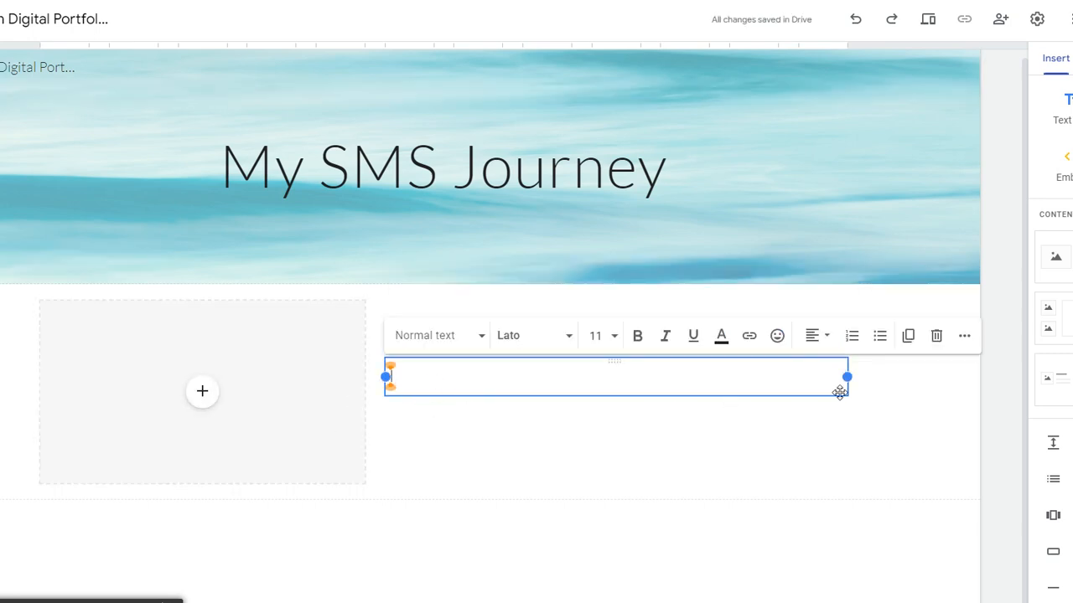
Step: Write 'Attributes.' and 'Paragraph' in the about body, then add a three-column image-card section
{"action": "left_click_drag", "start_coordinate": [838, 394], "coordinate": [845, 429]}
{"action": "left_click", "coordinate": [596, 386]}
{"action": "type", "text": "Att"}
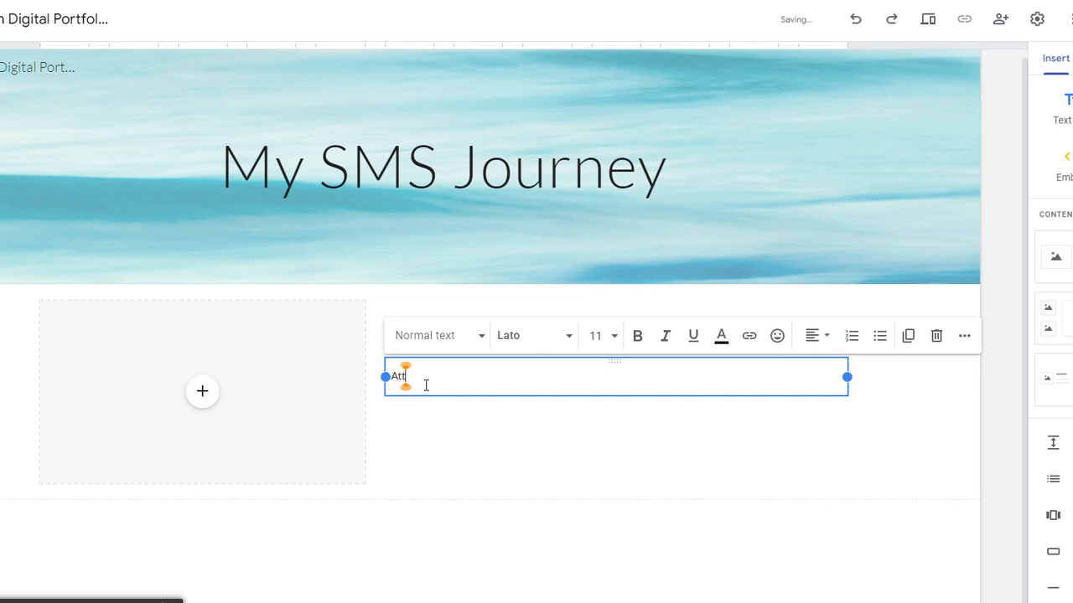
{"action": "type", "text": "ributes."}
{"action": "key", "text": "Return"}
{"action": "key", "text": "Return"}
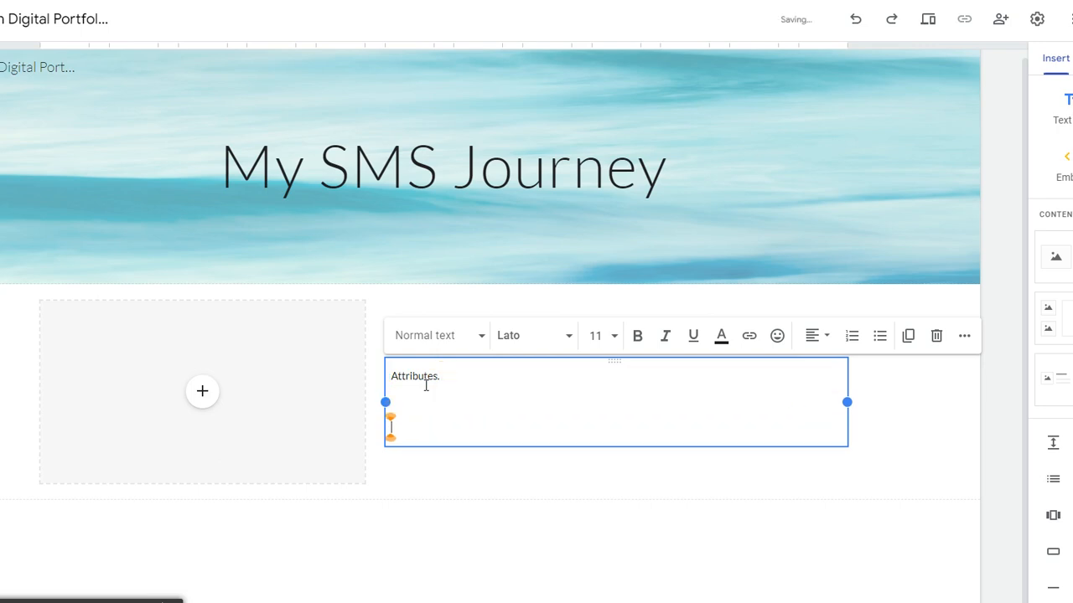
{"action": "type", "text": "Paragraph"}
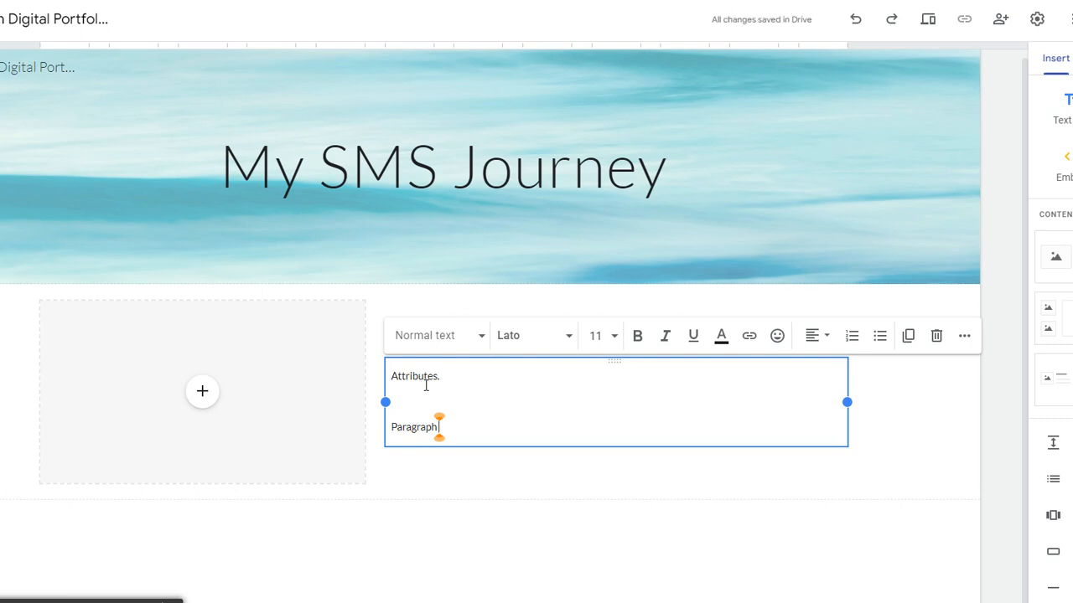
{"action": "left_click", "coordinate": [366, 544]}
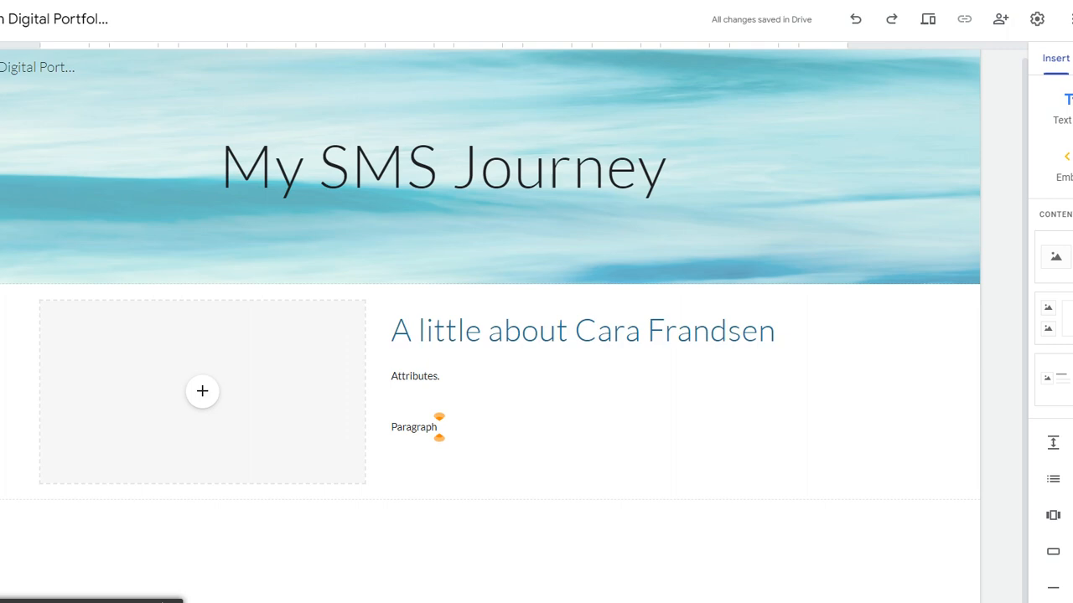
{"action": "left_click", "coordinate": [1071, 318]}
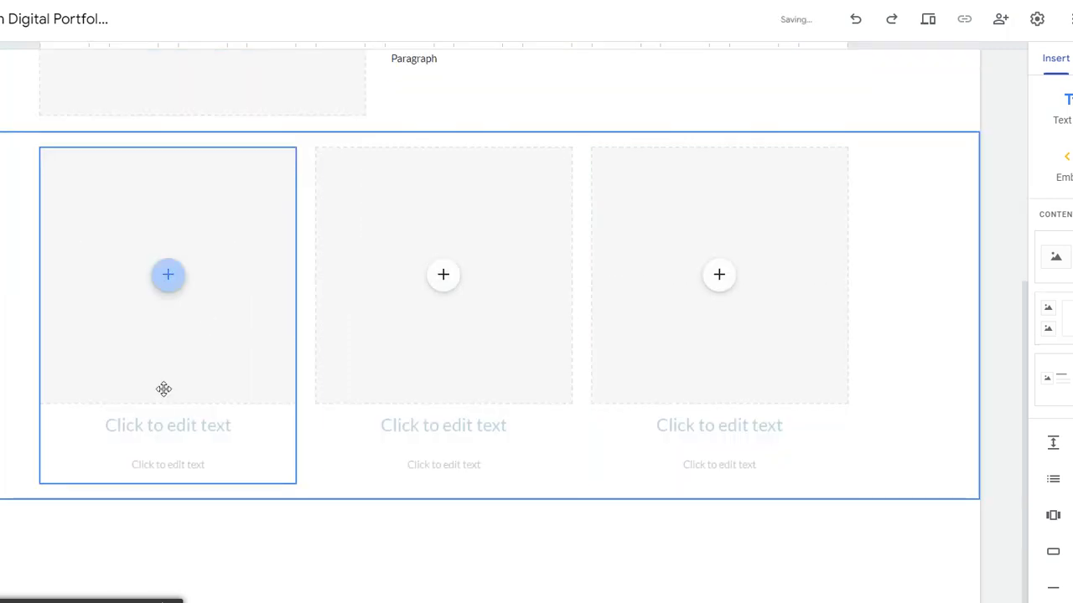
Step: Head the first card 'Strengths' with caption 'Write a couple of sentences about your strengths.'
{"action": "left_click", "coordinate": [165, 424]}
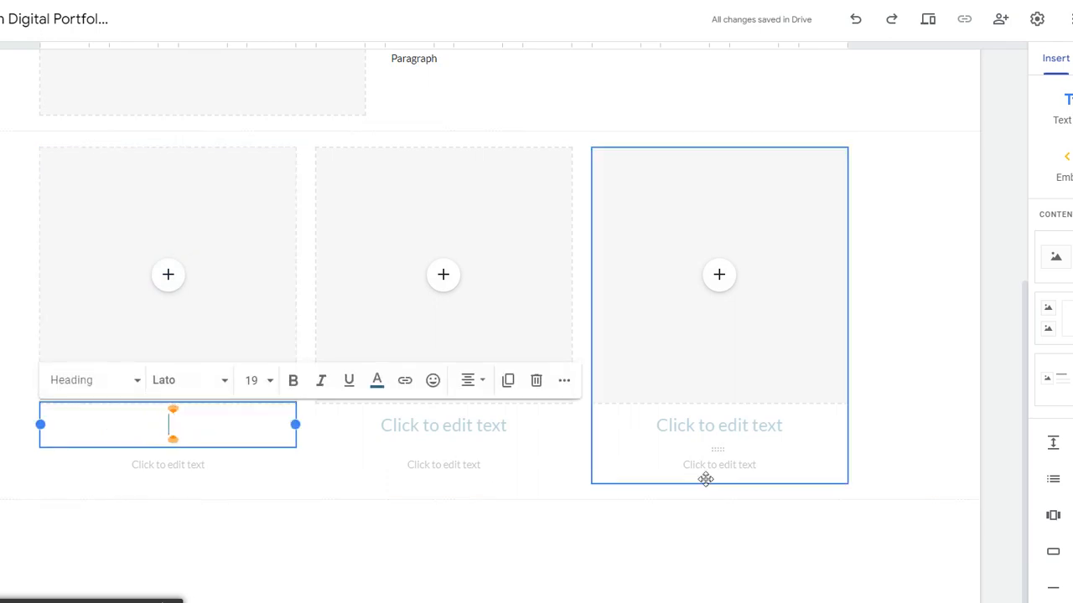
{"action": "type", "text": "Stre"}
{"action": "type", "text": "ng"}
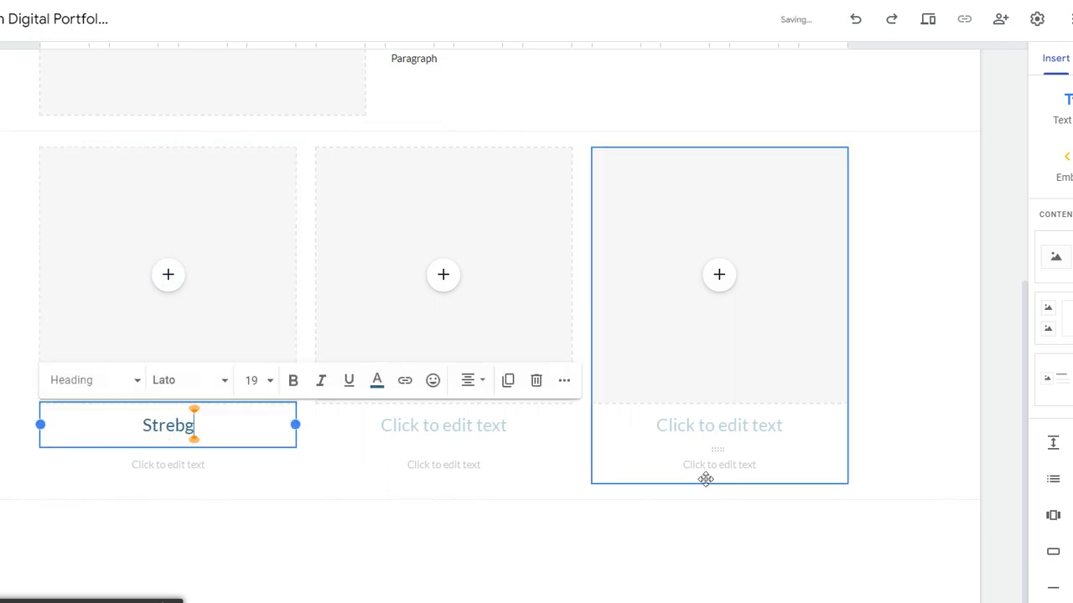
{"action": "key", "text": "BackSpace"}
{"action": "type", "text": "gths"}
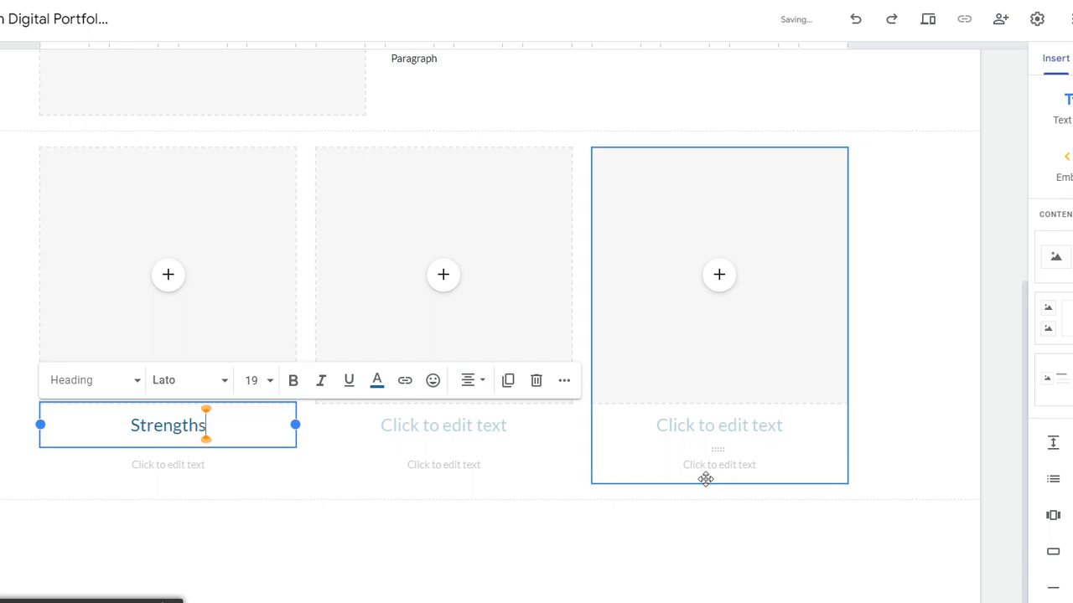
{"action": "left_click", "coordinate": [210, 464]}
{"action": "type", "text": "Wi"}
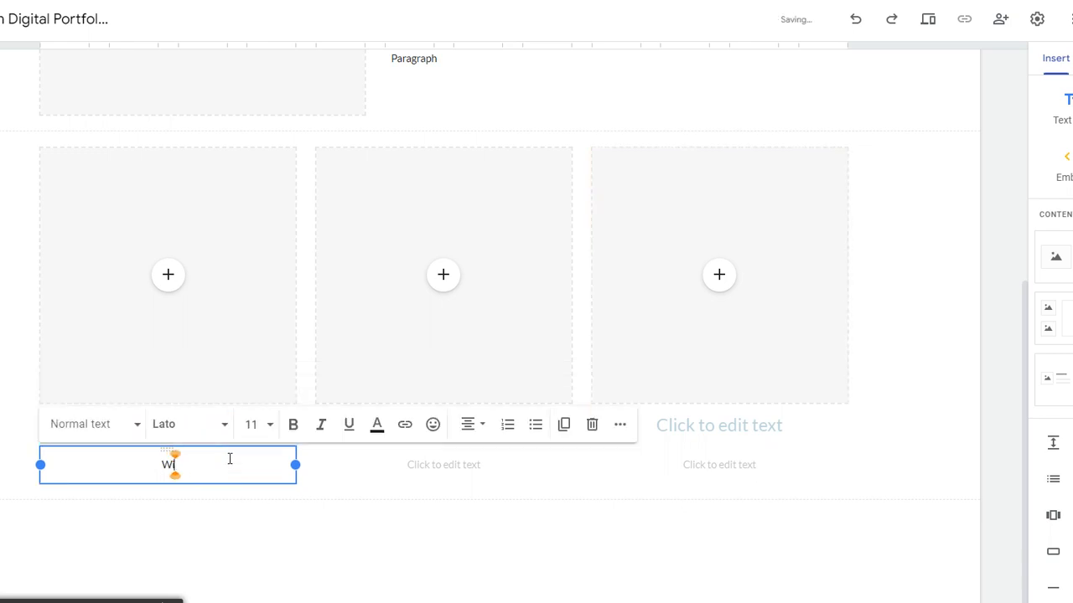
{"action": "type", "text": "l"}
{"action": "type", "text": "i"}
{"action": "type", "text": "te a coup"}
{"action": "type", "text": "le"}
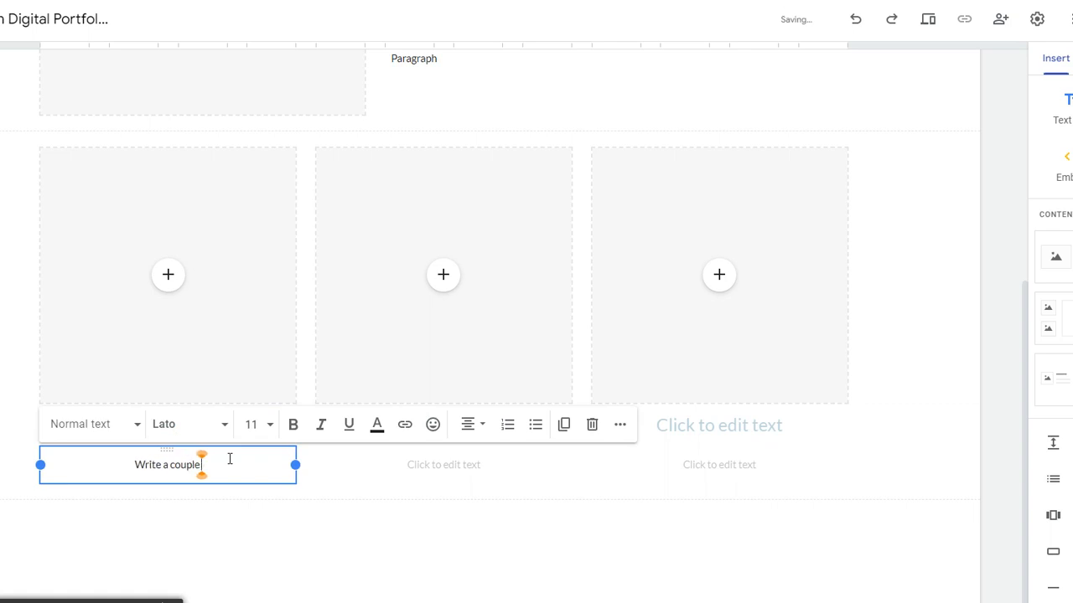
{"action": "type", "text": " of sentence"}
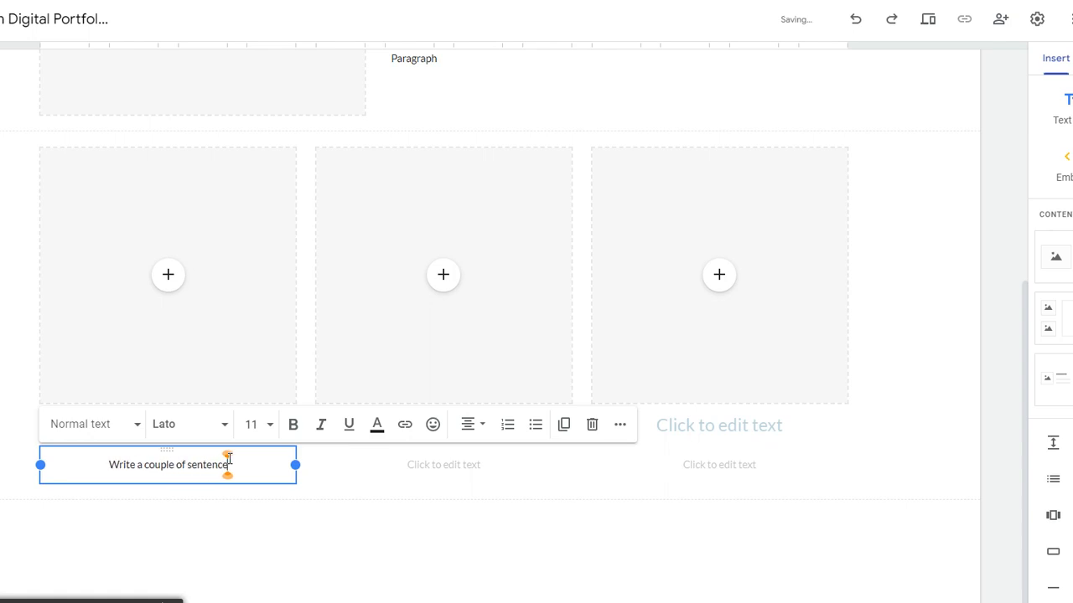
{"action": "type", "text": "s about your strengths"}
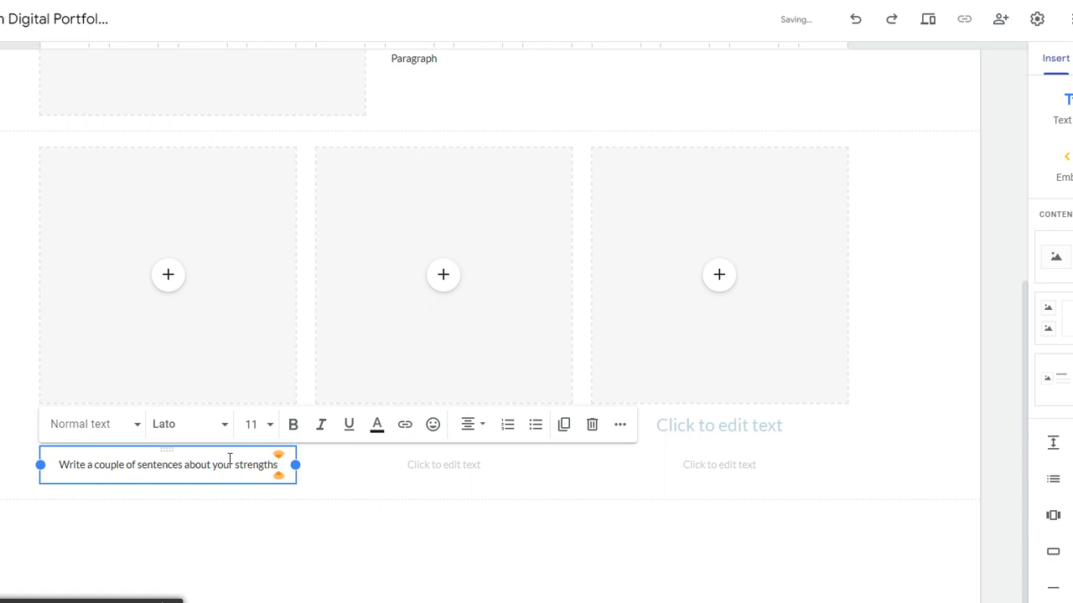
{"action": "type", "text": "."}
Step: Head the middle card 'Accomplishments'
{"action": "left_click", "coordinate": [452, 476]}
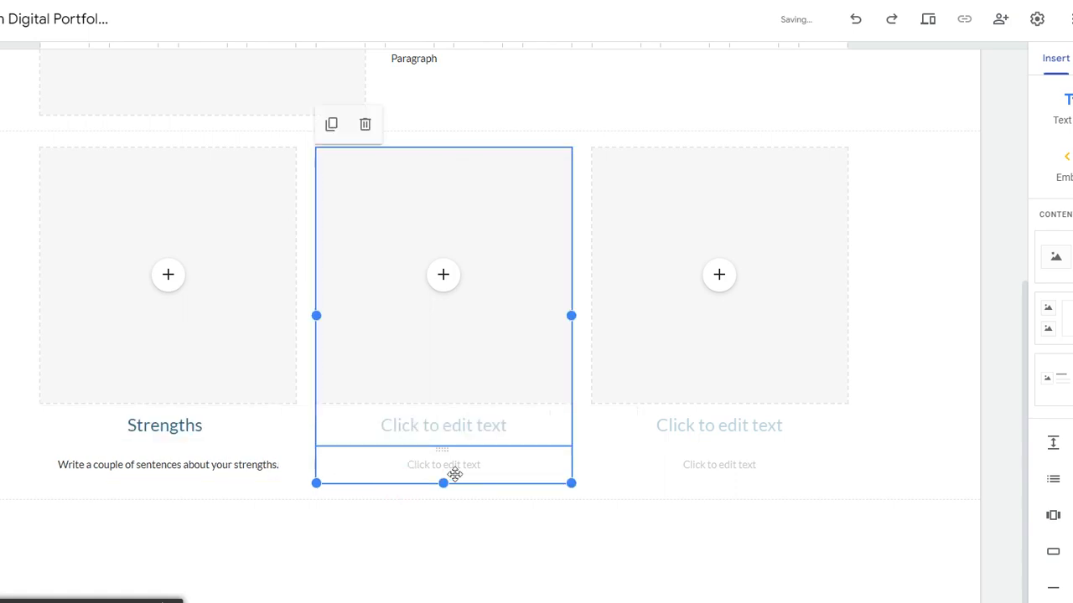
{"action": "left_click", "coordinate": [452, 427]}
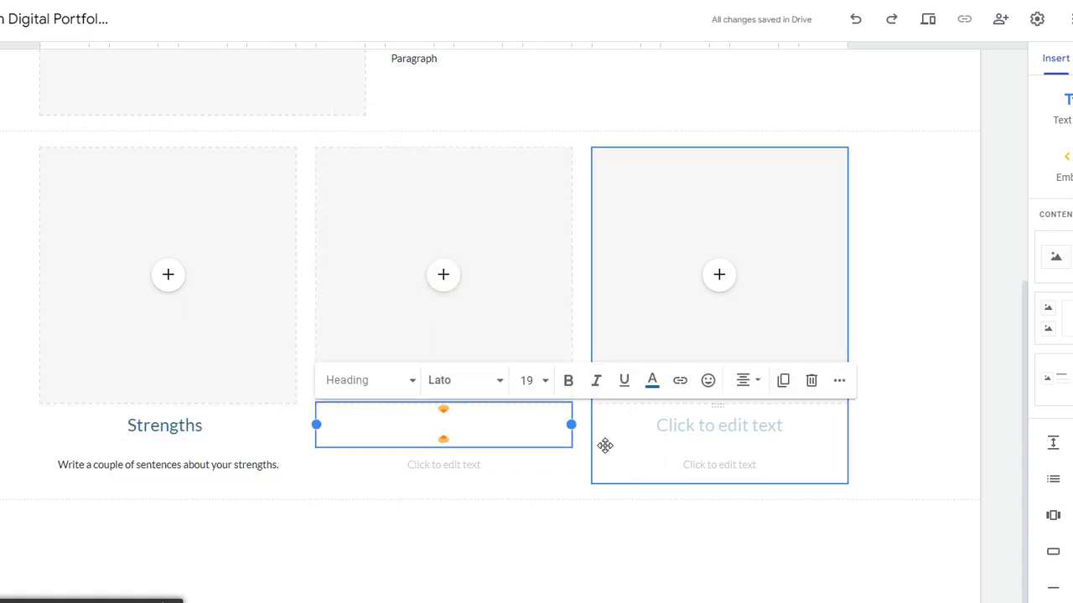
{"action": "type", "text": "Accm"}
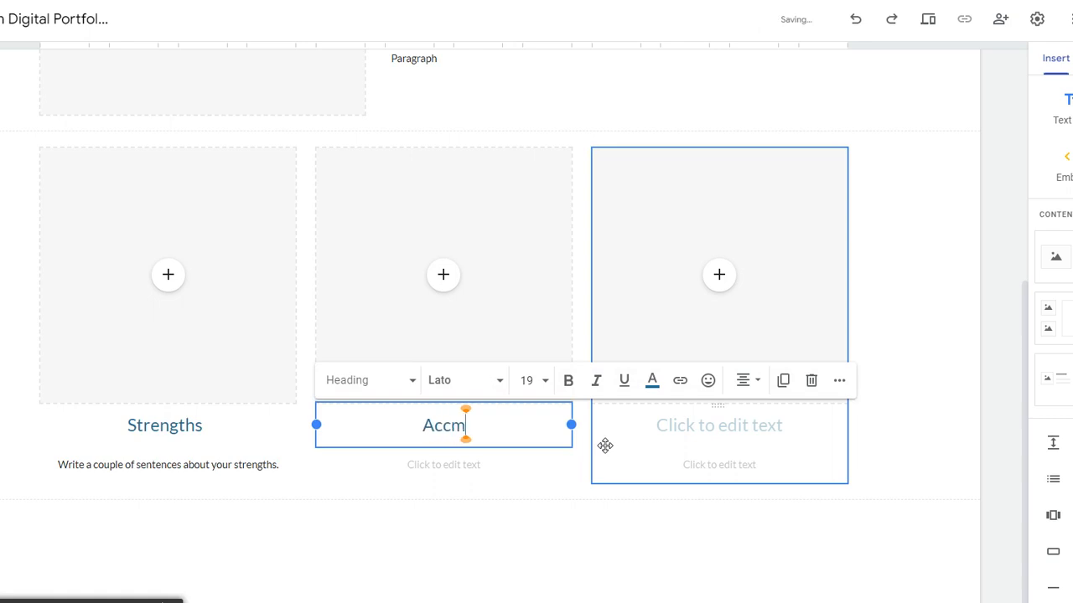
{"action": "key", "text": "BackSpace"}
{"action": "type", "text": "omplis"}
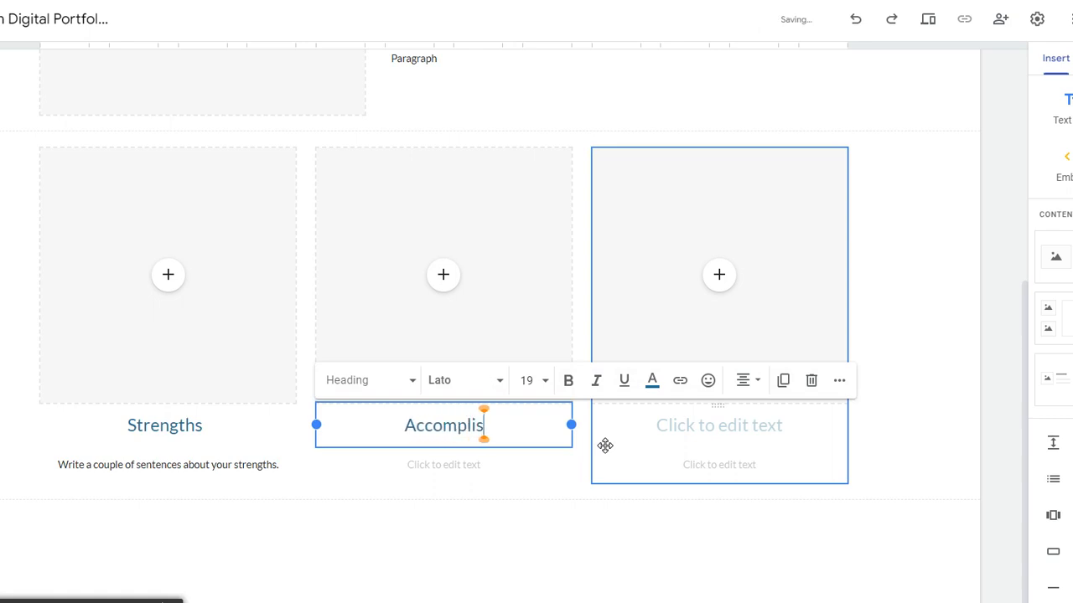
{"action": "type", "text": "hments"}
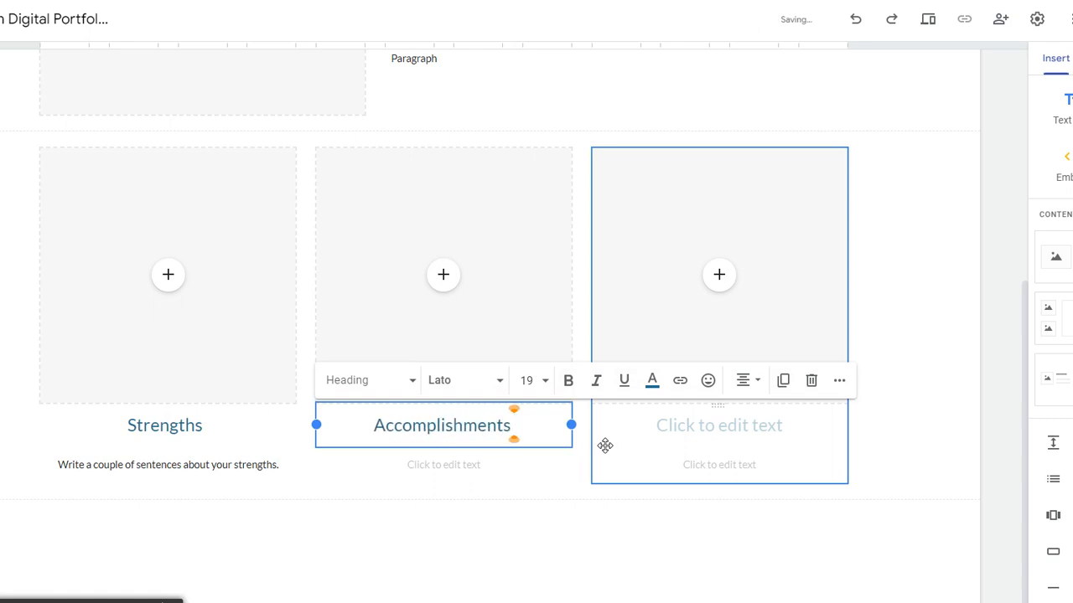
Step: Caption the middle card 'Write a couple of sentences about the things you have done that you are proud of.'
{"action": "left_click", "coordinate": [501, 468]}
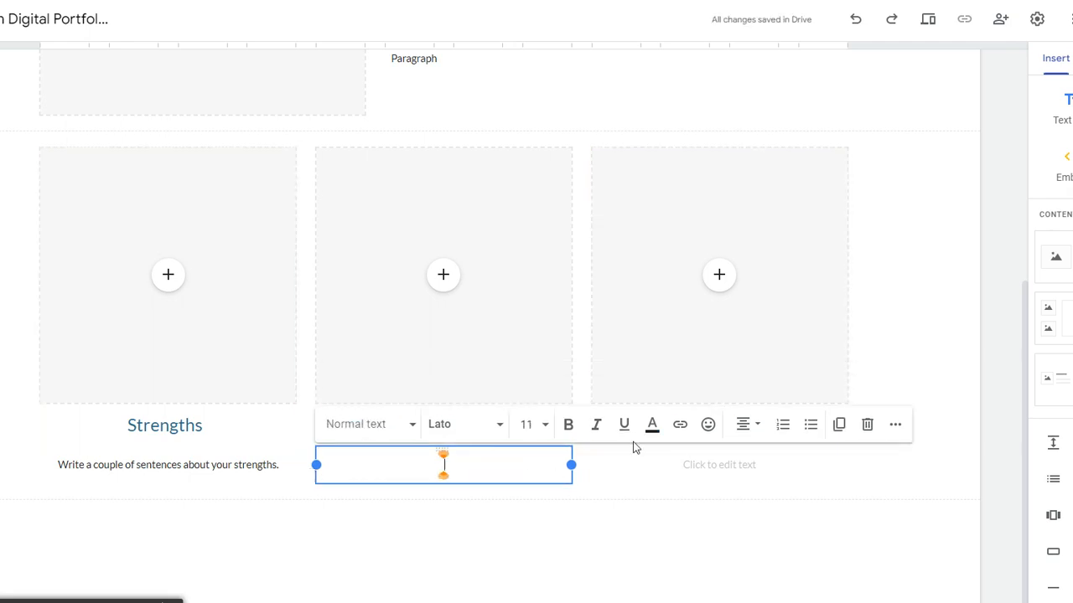
{"action": "type", "text": "Wr"}
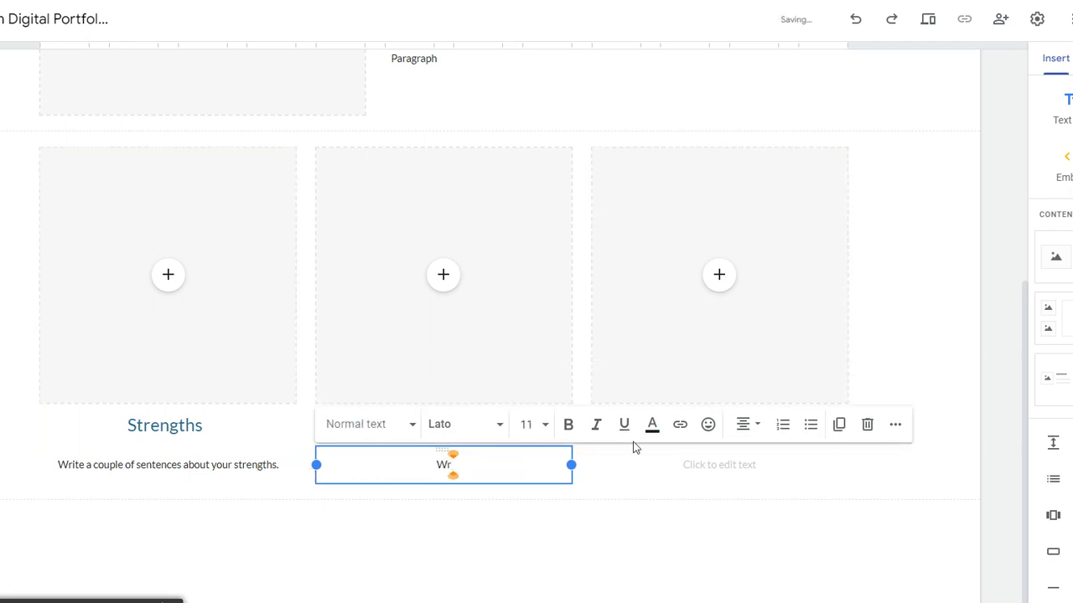
{"action": "type", "text": "ite a coupl"}
{"action": "key", "text": "BackSpace"}
{"action": "key", "text": "BackSpace"}
{"action": "key", "text": "BackSpace"}
{"action": "key", "text": "BackSpace"}
{"action": "type", "text": "oup"}
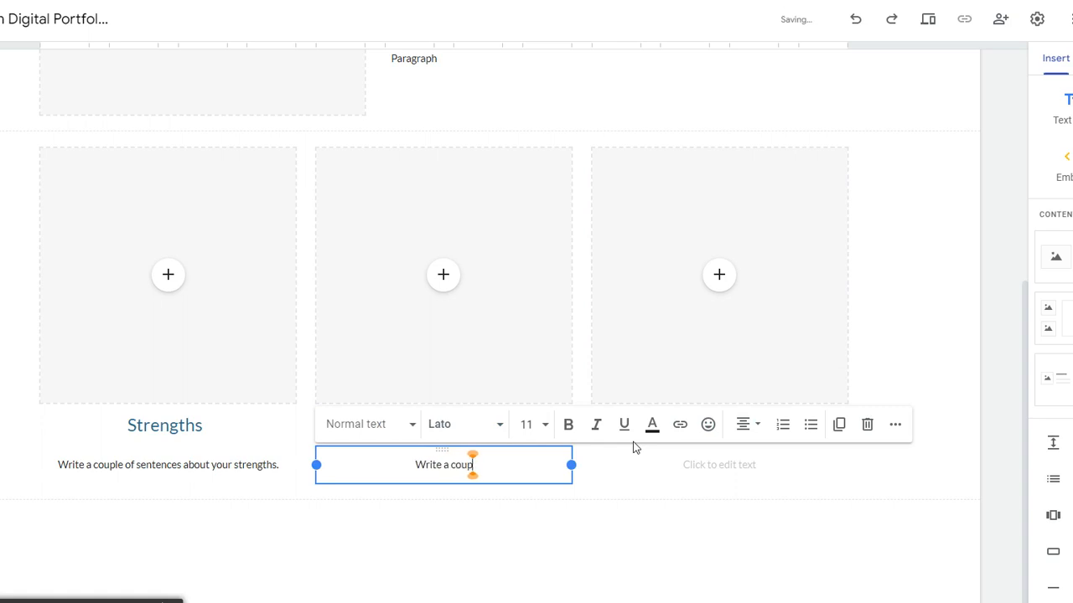
{"action": "type", "text": "le of sentences"}
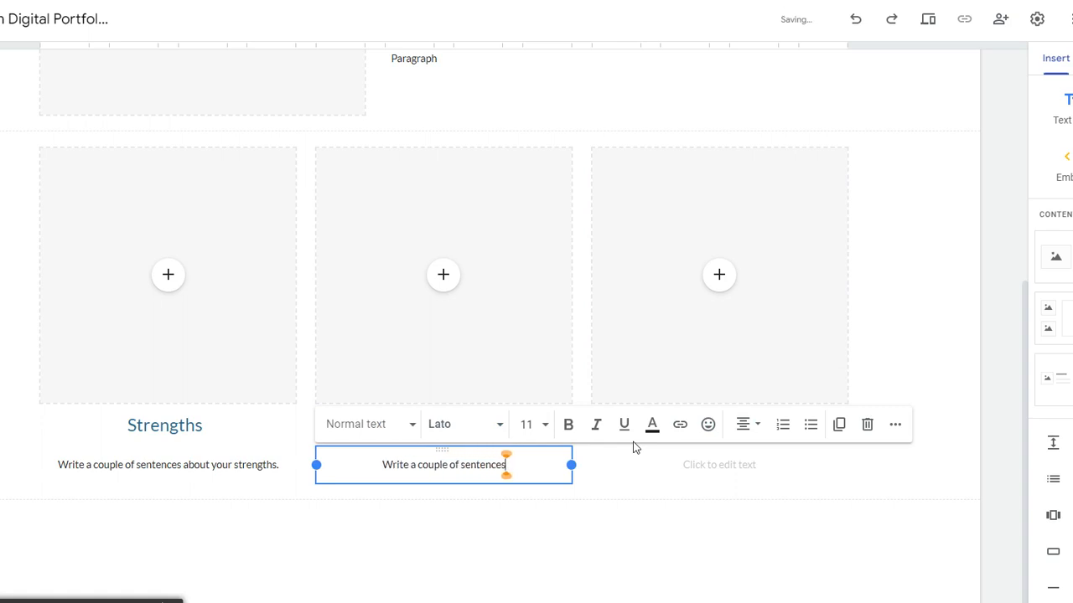
{"action": "type", "text": " about th"}
{"action": "key", "text": "BackSpace"}
{"action": "key", "text": "BackSpace"}
{"action": "key", "text": "BackSpace"}
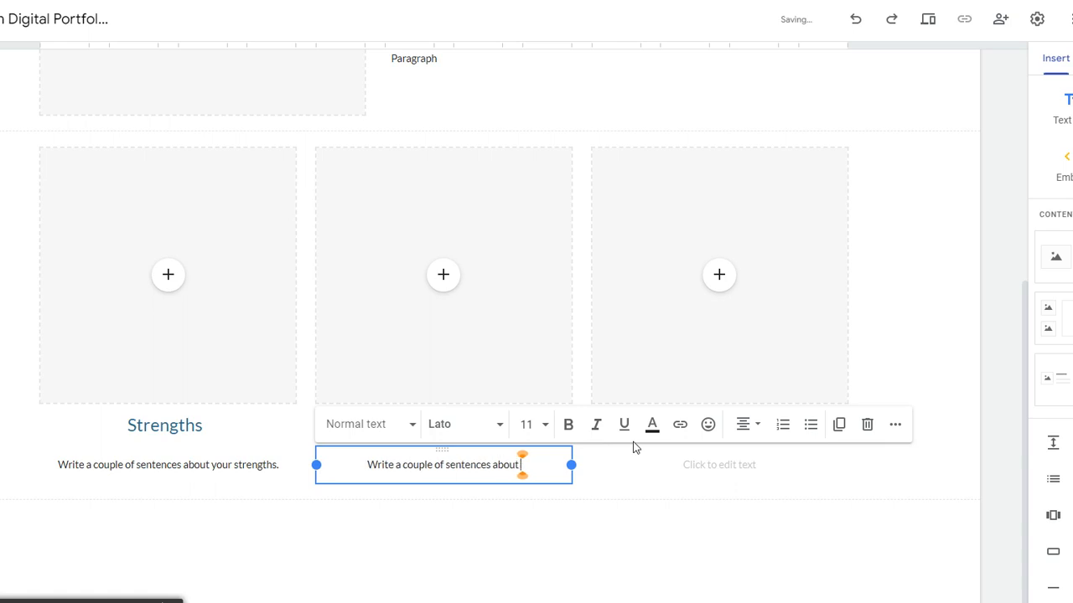
{"action": "type", "text": "the things"}
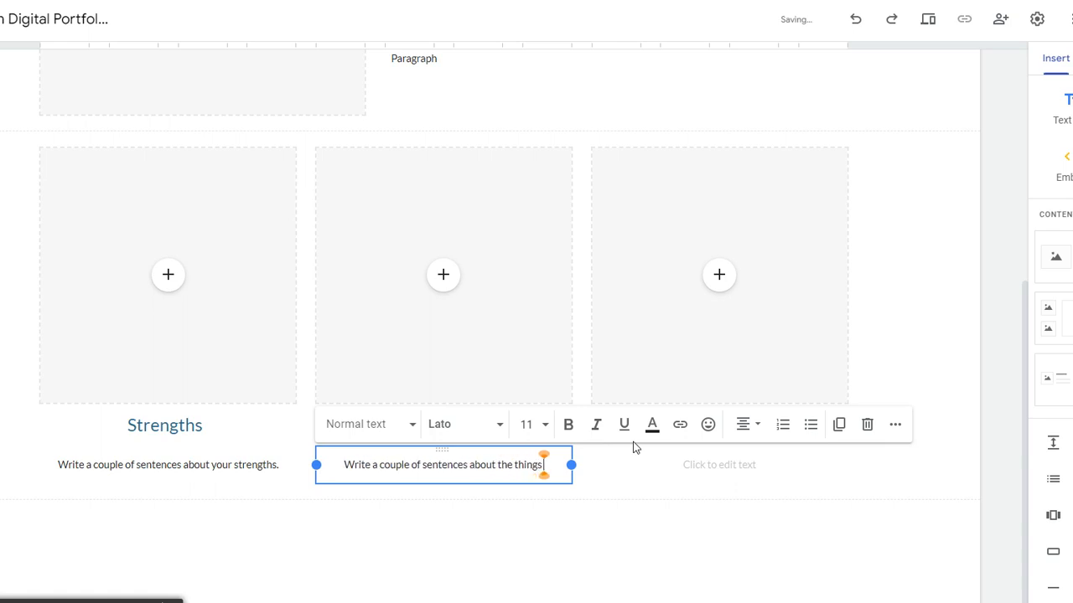
{"action": "type", "text": " you ahve done t"}
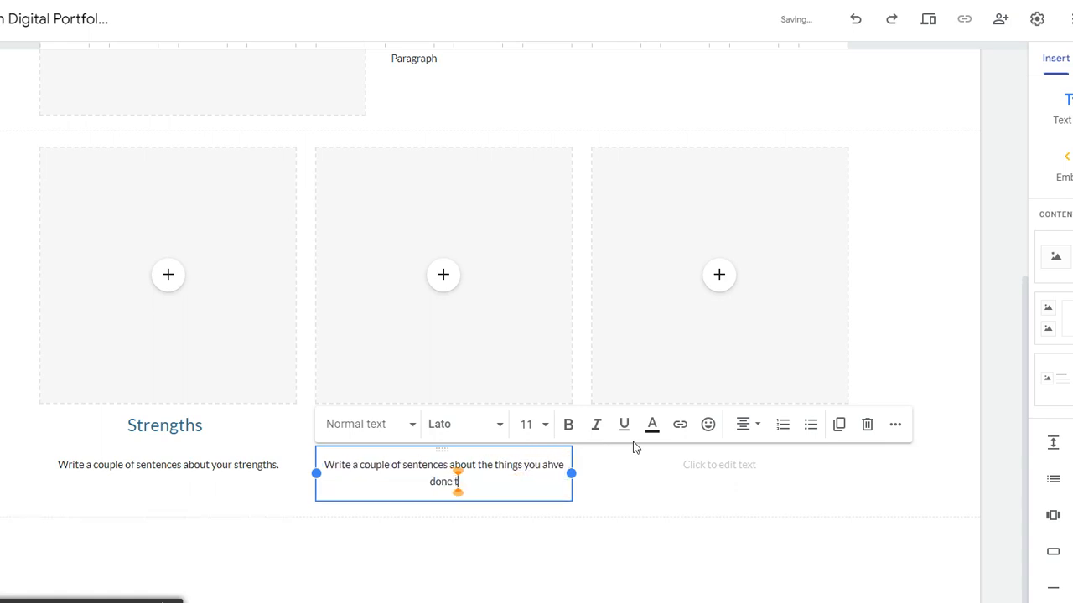
{"action": "type", "text": "hat you are proud of."}
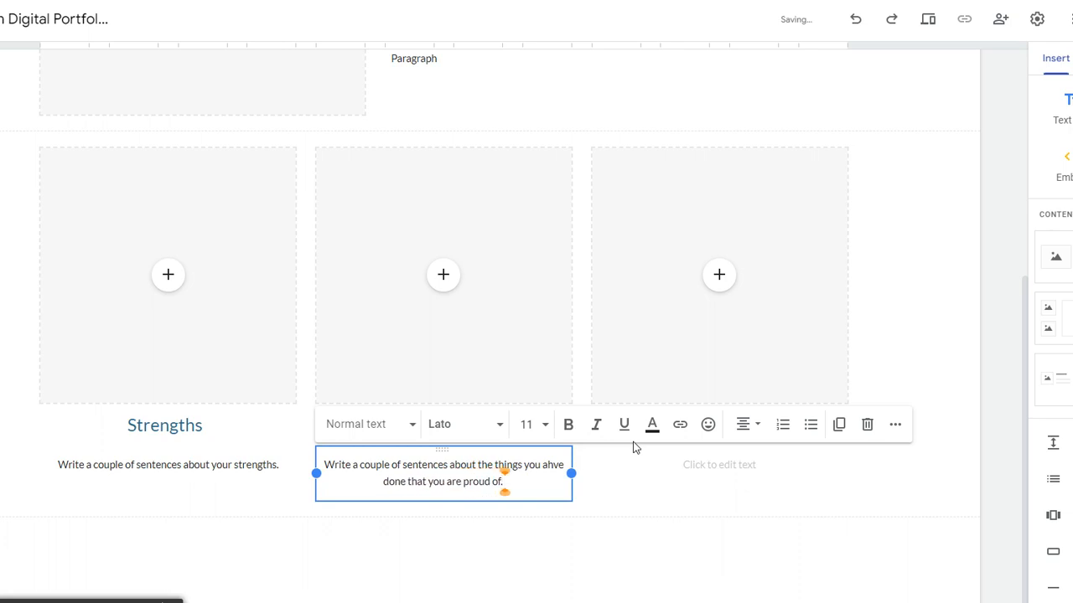
{"action": "left_click", "coordinate": [732, 495]}
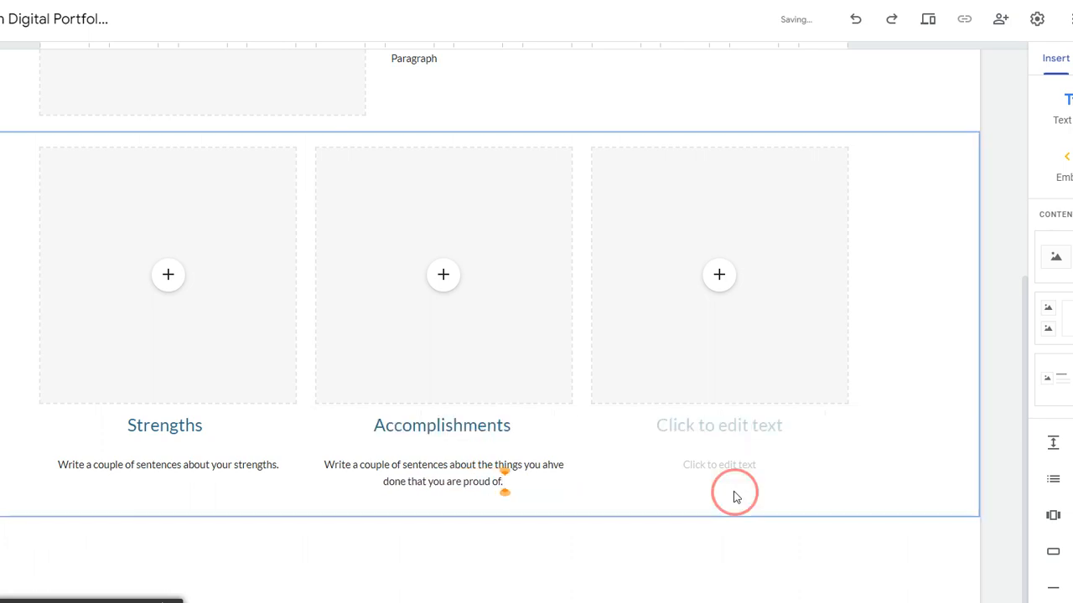
{"action": "left_click", "coordinate": [737, 473]}
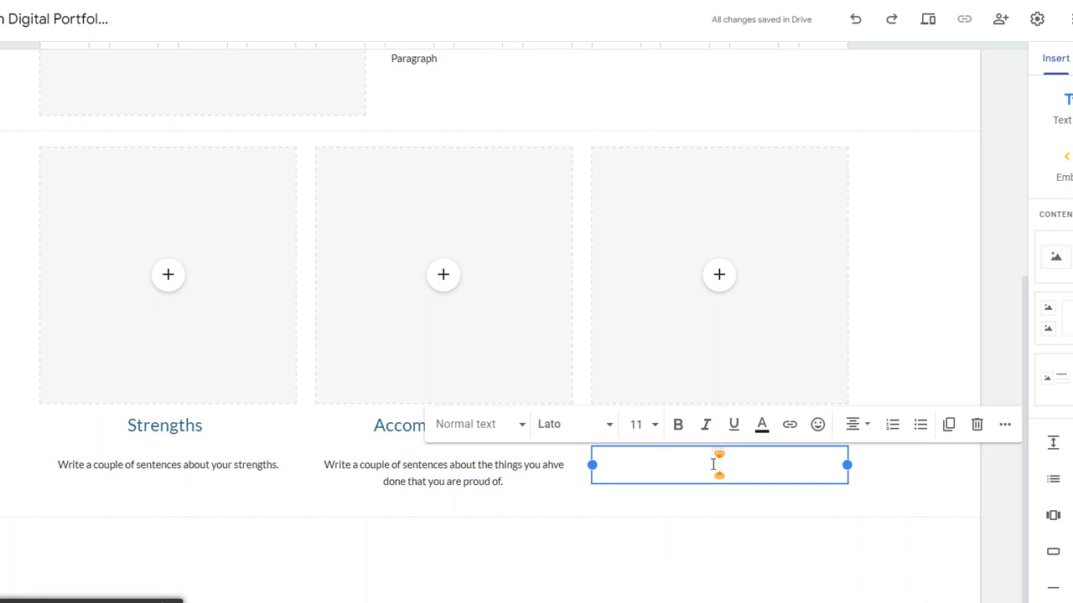
{"action": "double_click", "coordinate": [545, 465]}
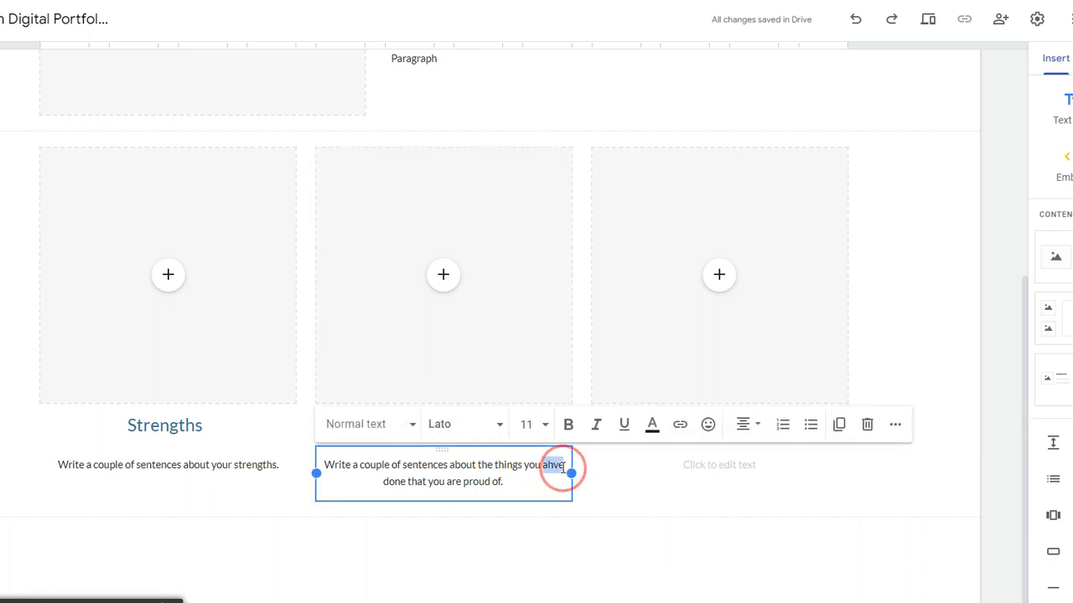
{"action": "type", "text": "have"}
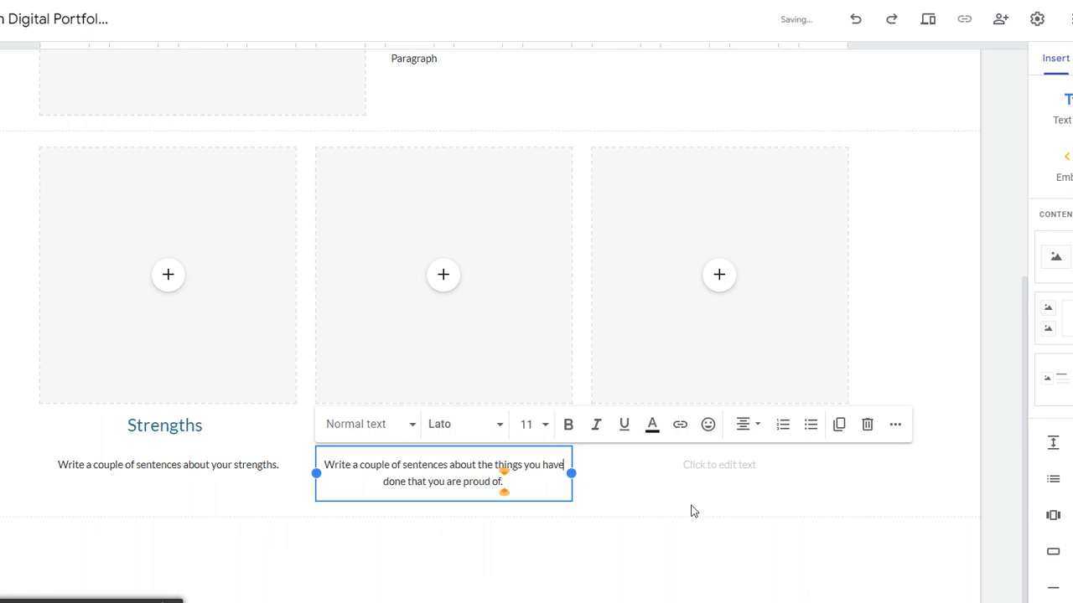
Step: Head the third card 'Goals' with caption 'Write a couple of good sentences about your goals.'
{"action": "left_click", "coordinate": [709, 476]}
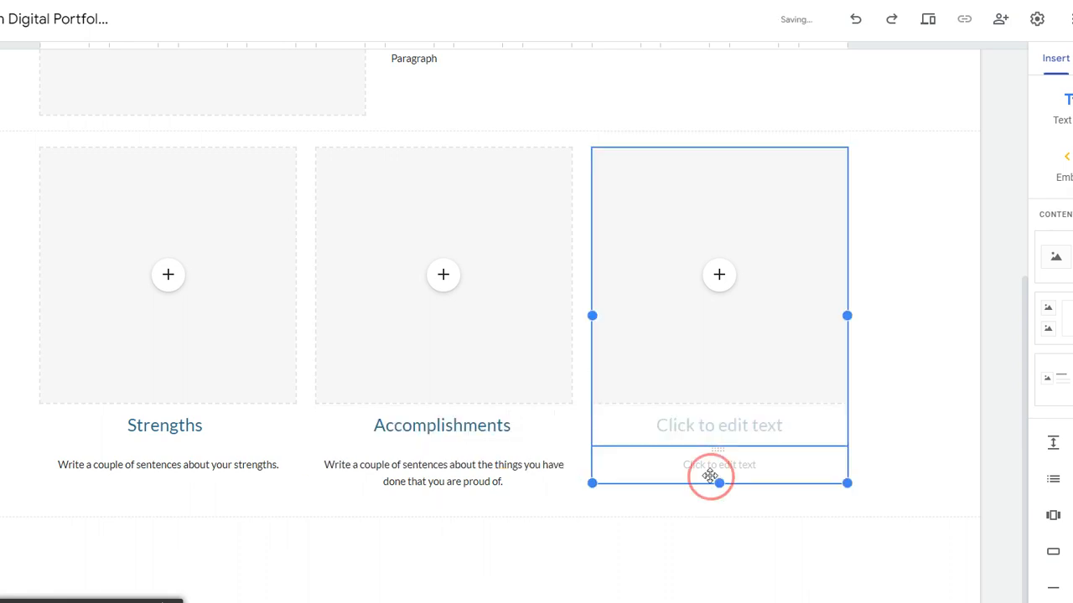
{"action": "left_click", "coordinate": [713, 424]}
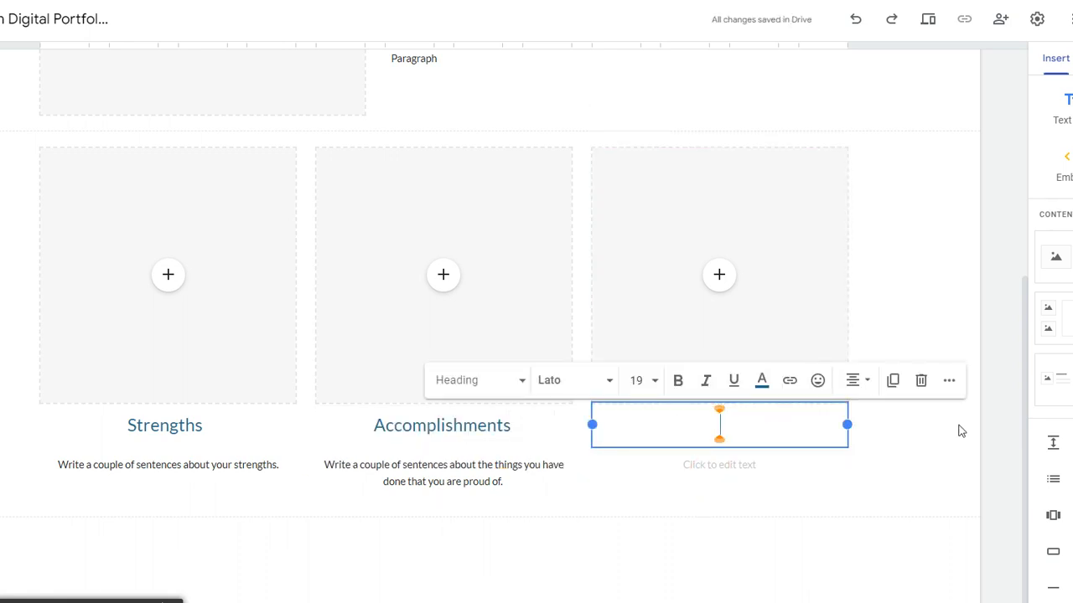
{"action": "type", "text": "Goals"}
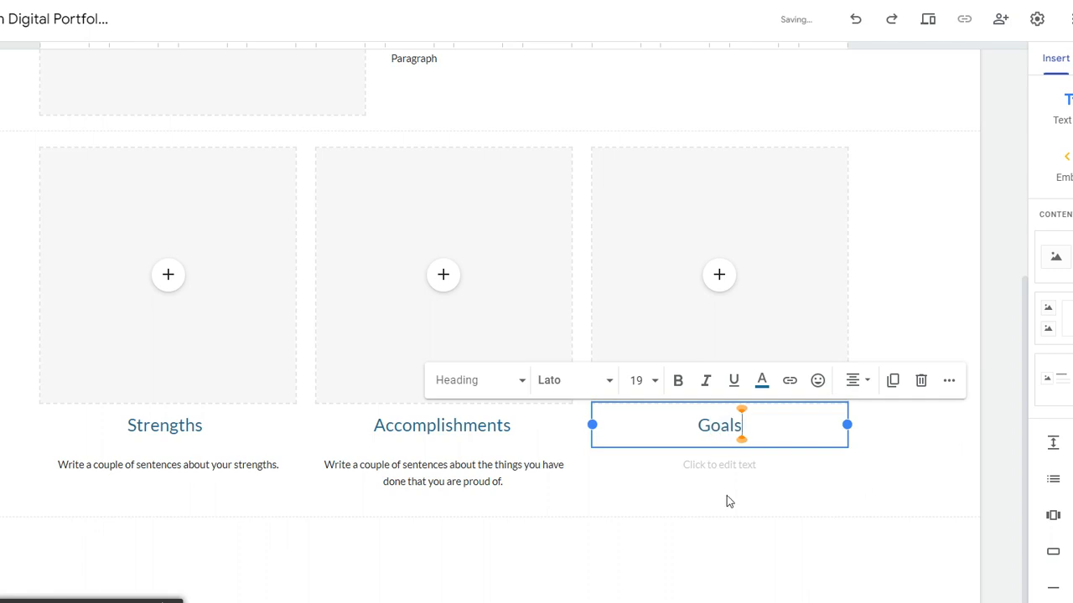
{"action": "left_click", "coordinate": [718, 463]}
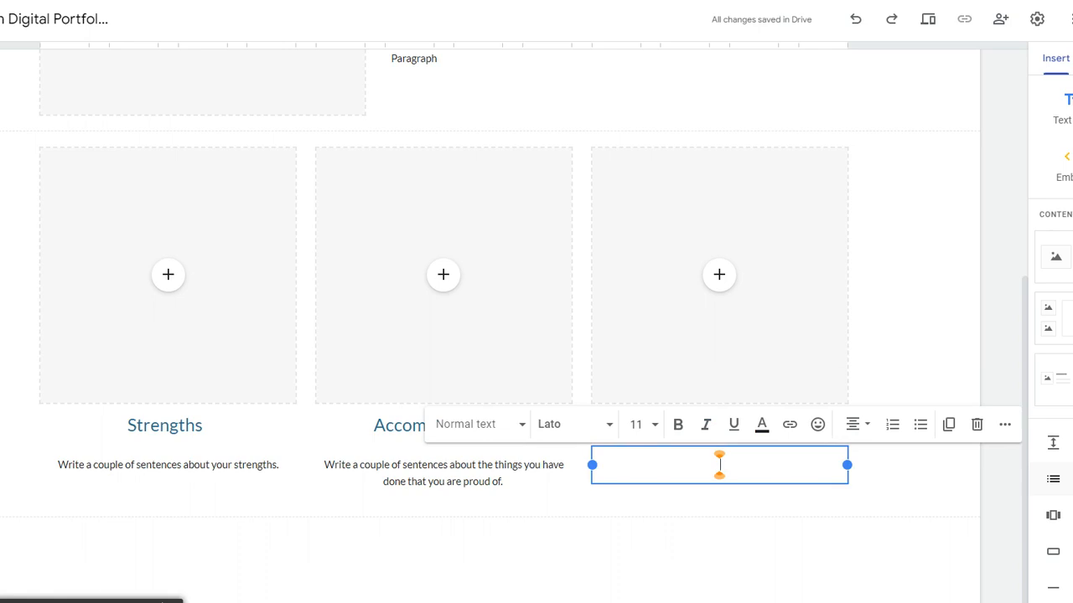
{"action": "type", "text": "Wri"}
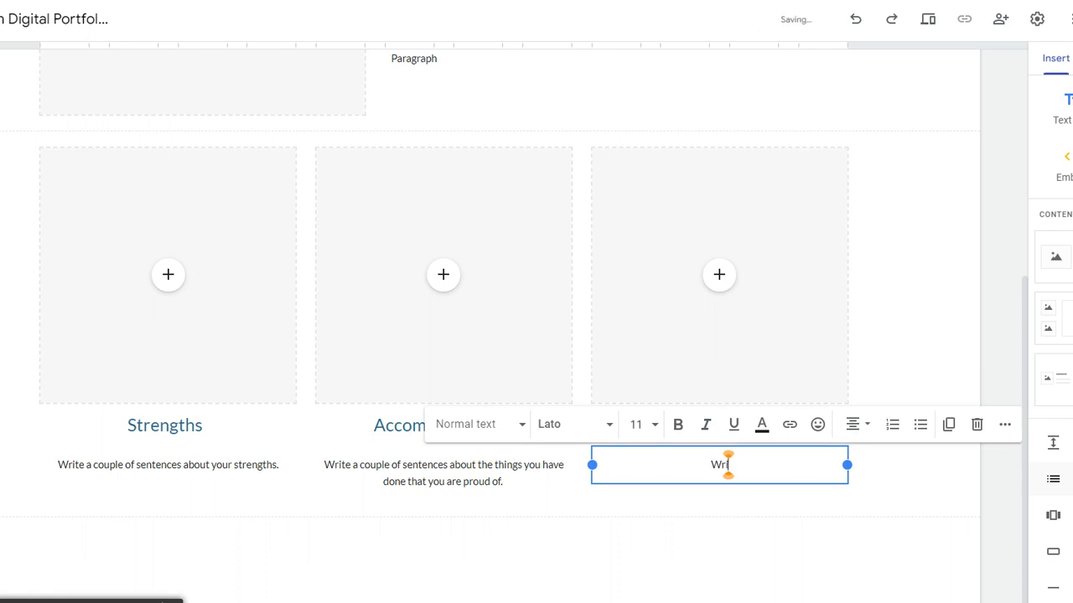
{"action": "type", "text": "te a coup"}
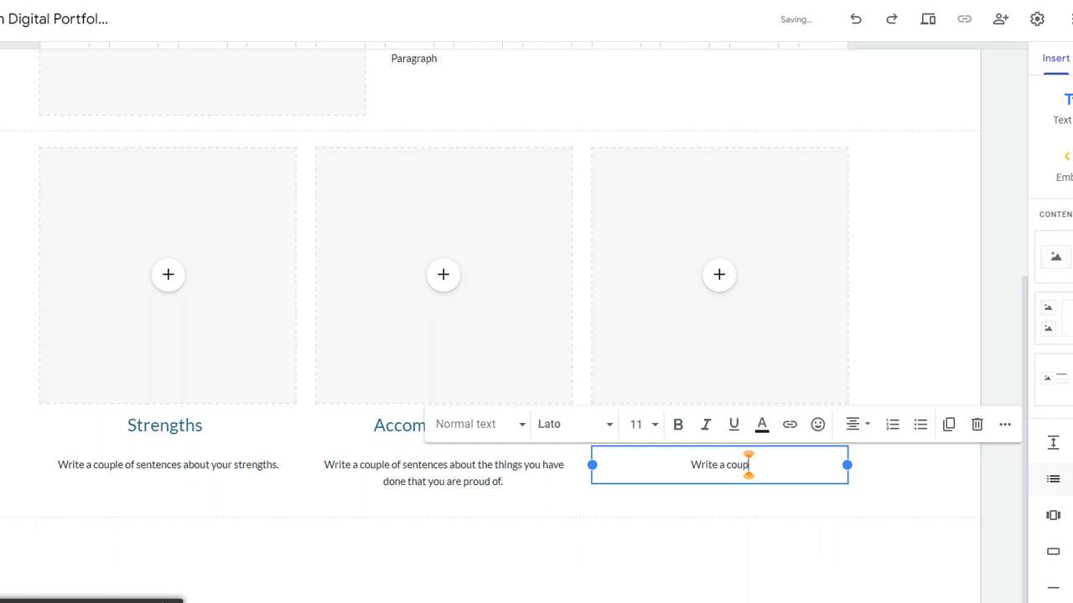
{"action": "type", "text": "le of good"}
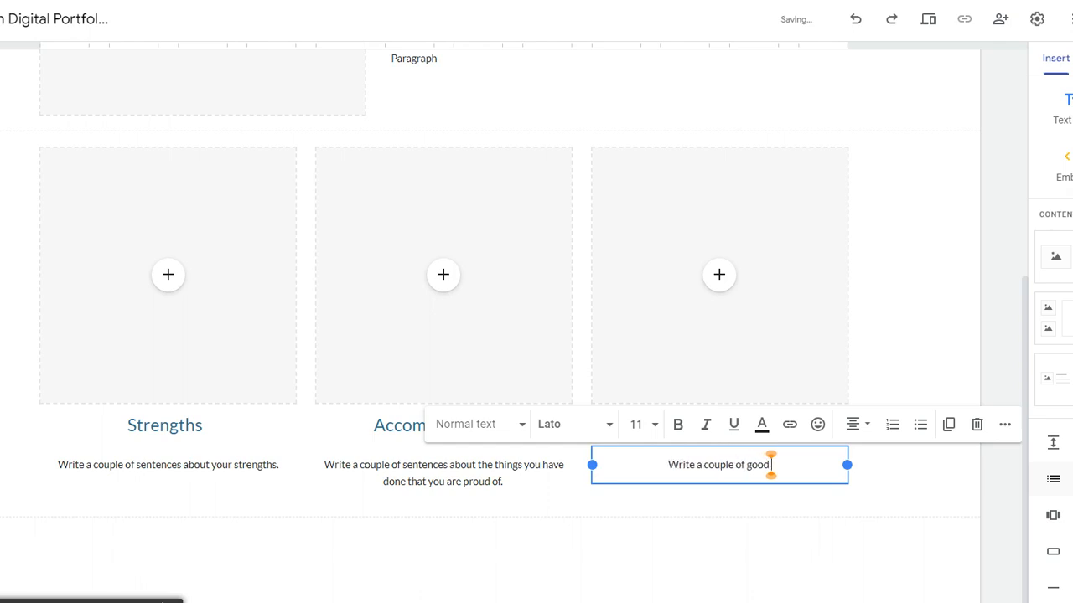
{"action": "type", "text": " sentenc"}
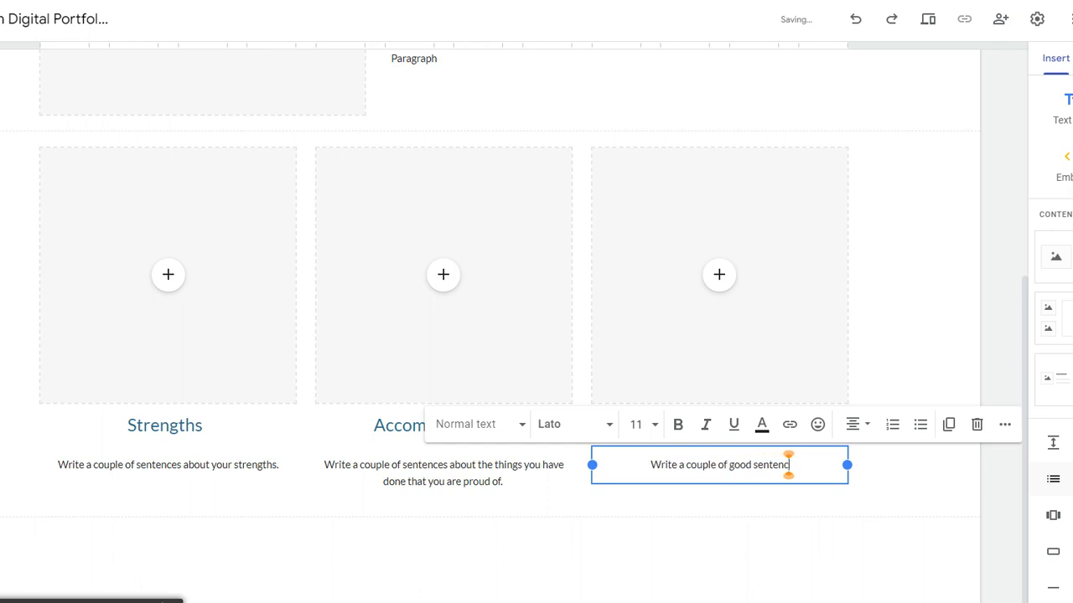
{"action": "type", "text": "es about yo"}
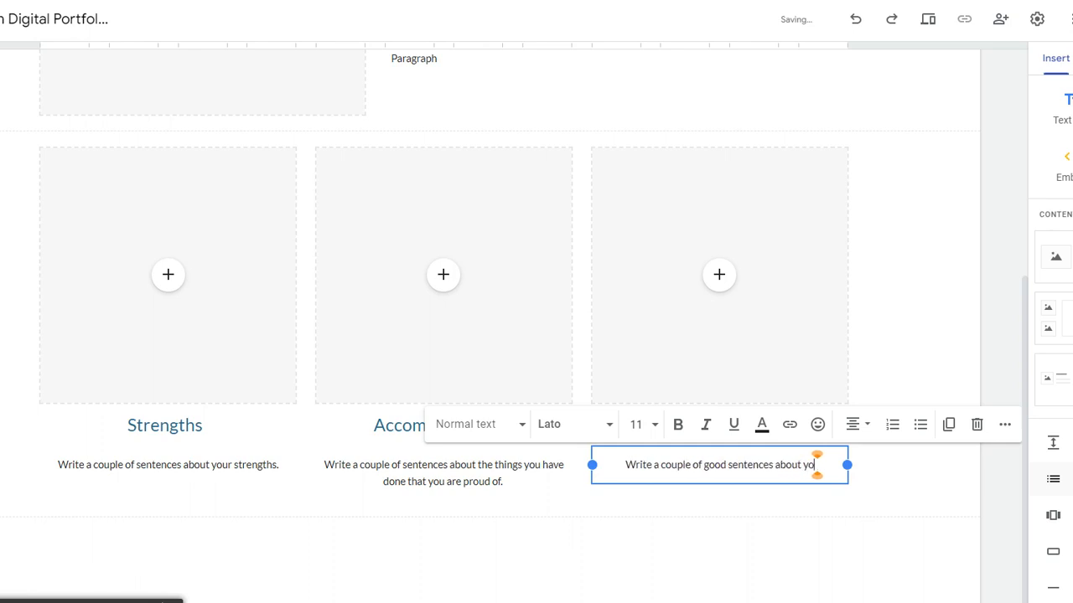
{"action": "type", "text": "ur goals."}
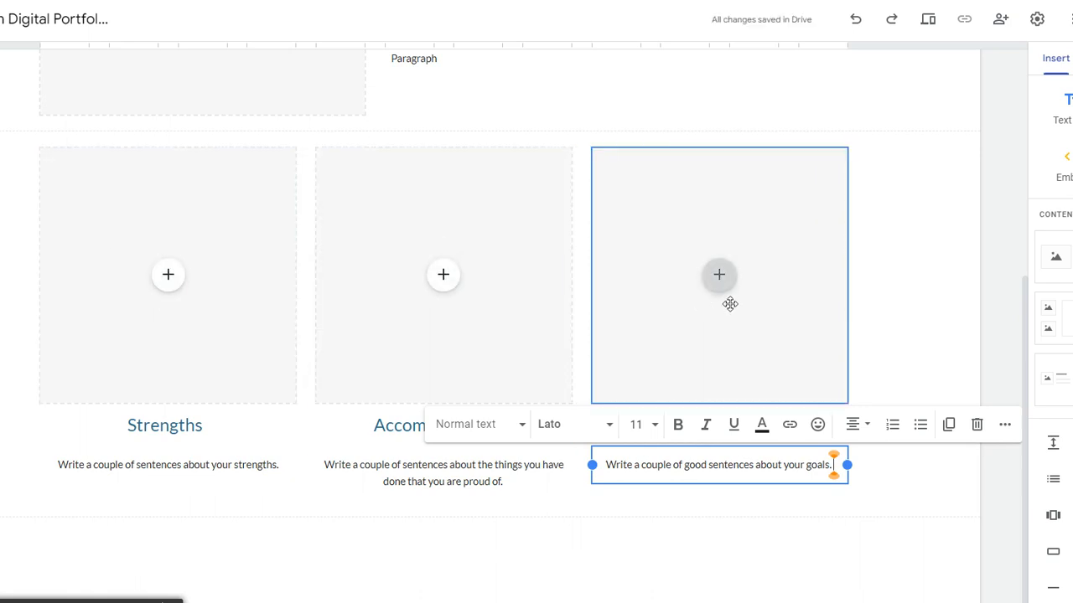
{"action": "left_click", "coordinate": [718, 277]}
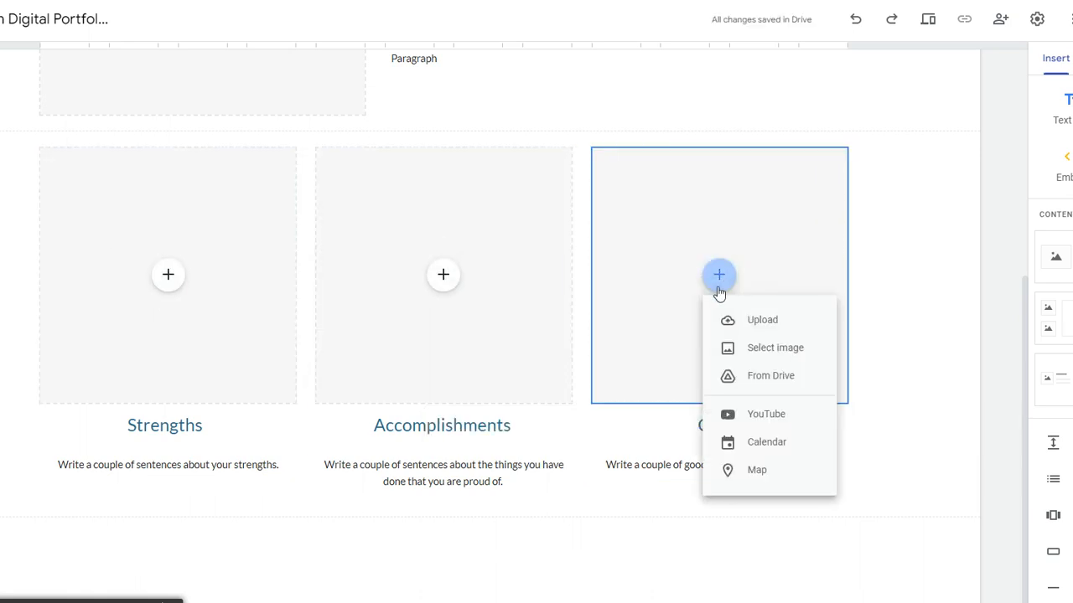
Step: Insert the green reaching-hands image from a Google Images search for 'technology' into the Goals card
{"action": "left_click", "coordinate": [771, 357]}
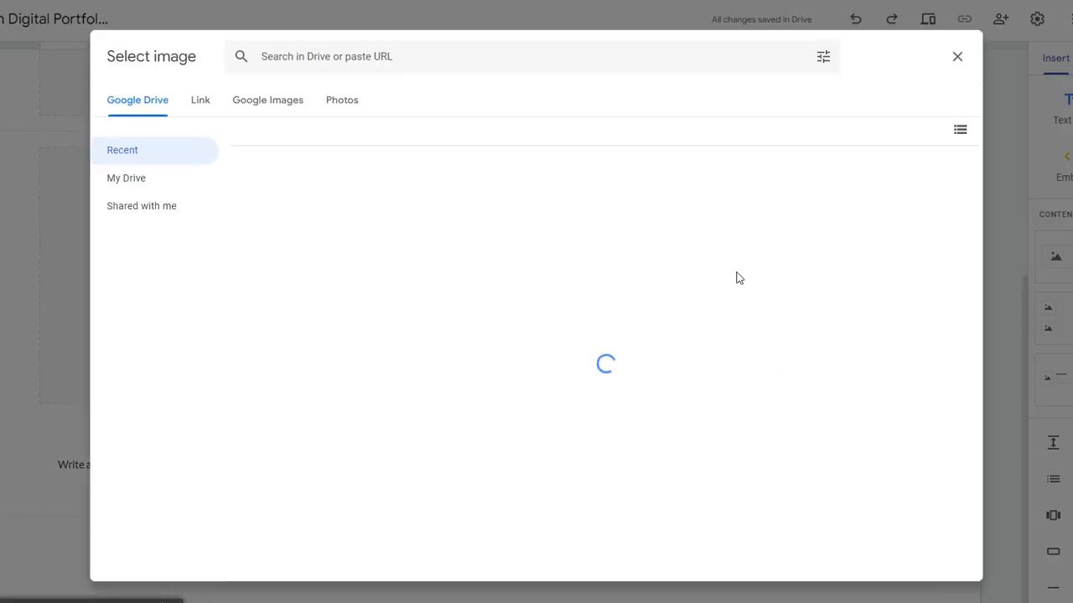
{"action": "left_click", "coordinate": [280, 102]}
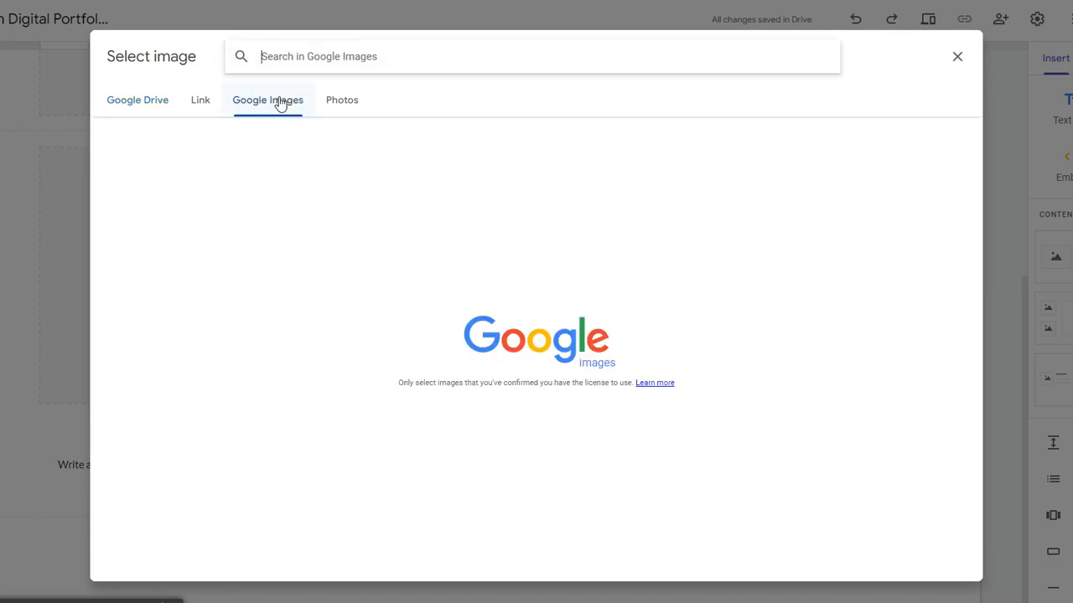
{"action": "left_click", "coordinate": [298, 56]}
{"action": "type", "text": "tec"}
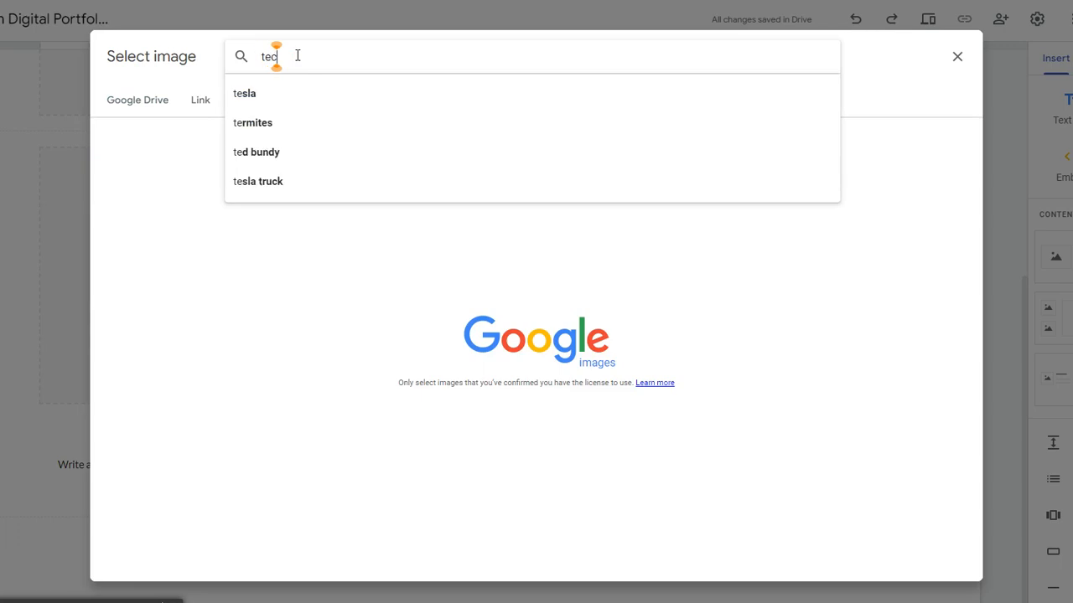
{"action": "type", "text": "hnology"}
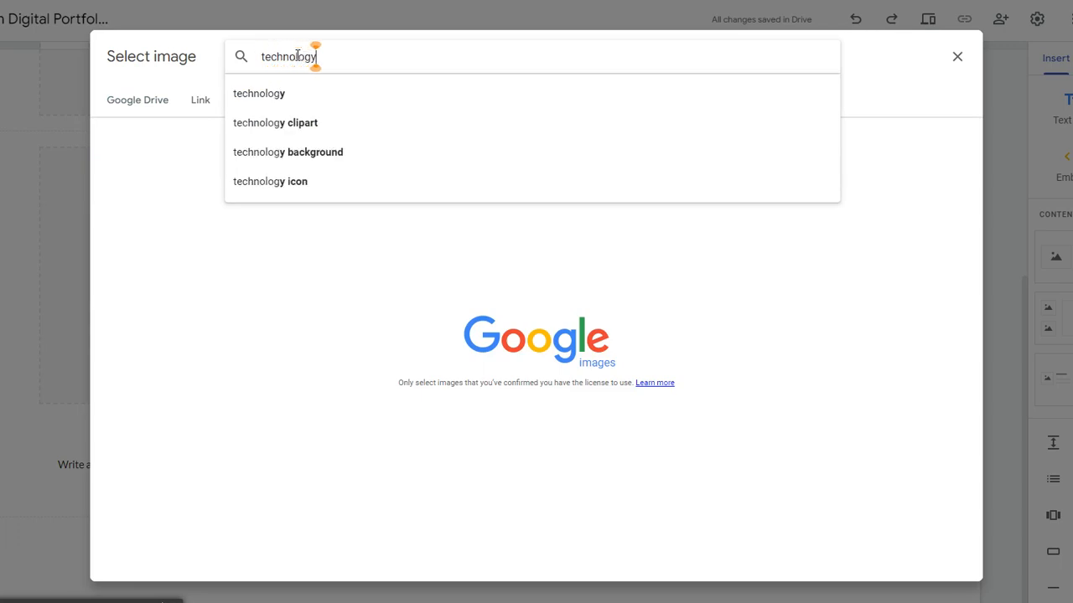
{"action": "key", "text": "Return"}
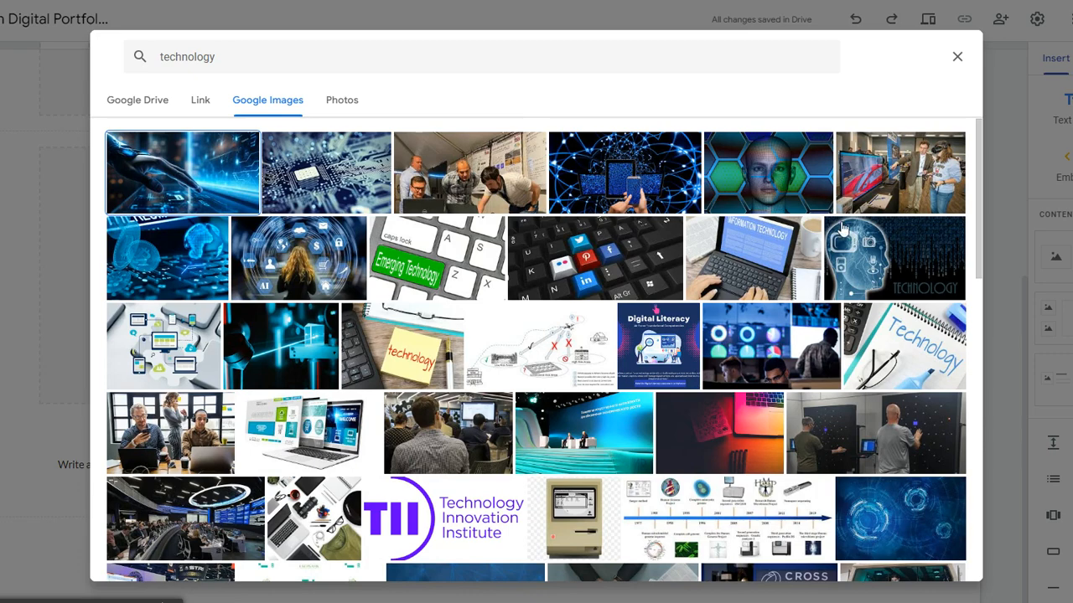
{"action": "scroll", "coordinate": [620, 394], "scroll_direction": "down", "scroll_amount": 4}
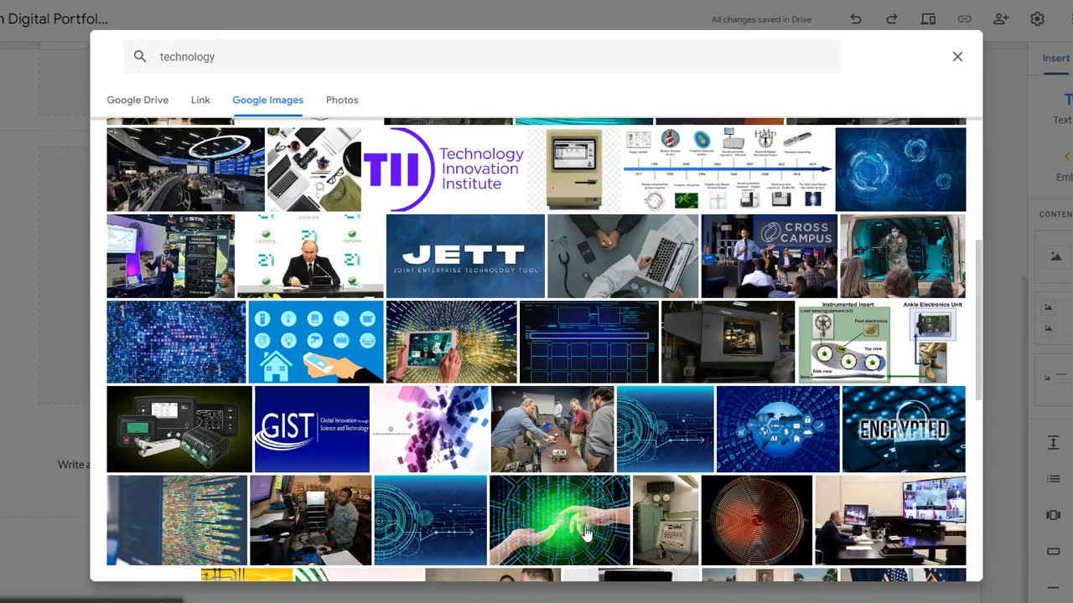
{"action": "left_click", "coordinate": [576, 537]}
{"action": "left_click", "coordinate": [947, 562]}
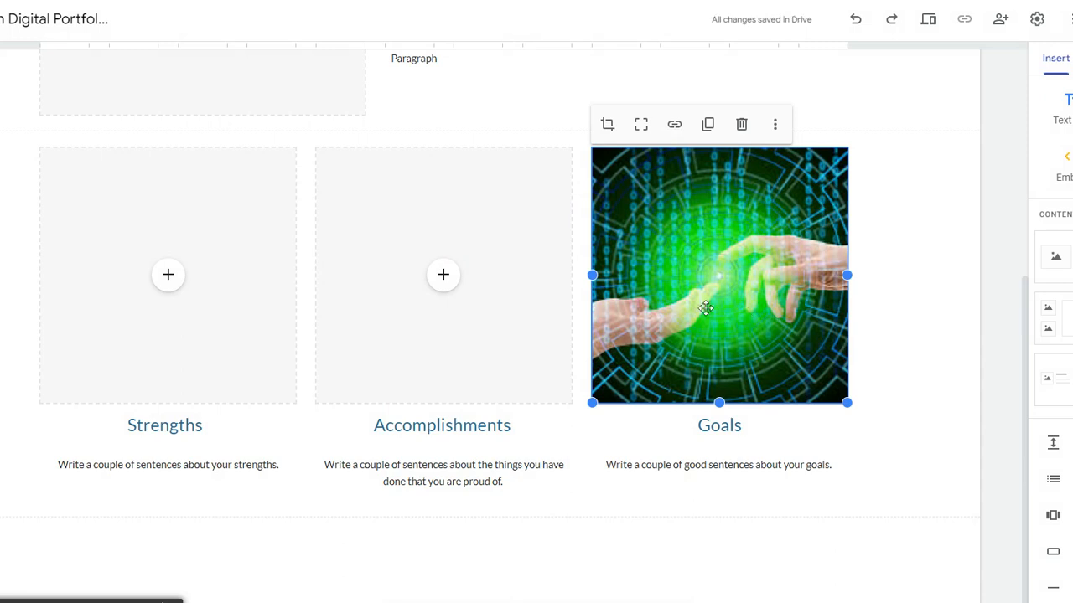
{"action": "scroll", "coordinate": [586, 402], "scroll_direction": "down", "scroll_amount": 1}
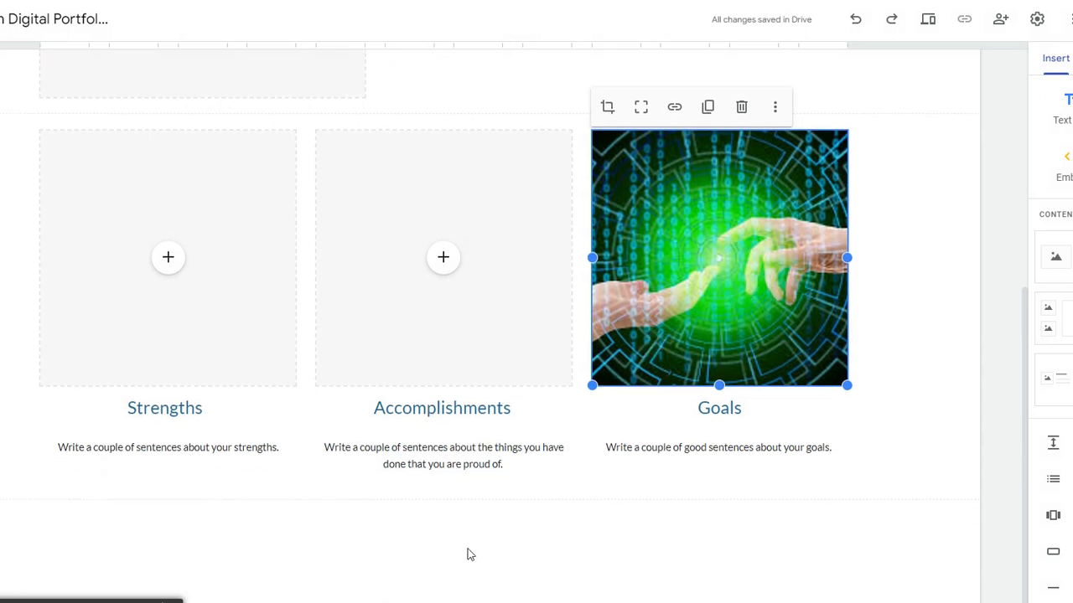
Step: Insert the 'Weathering the storm' image from a 'Quote about strength' image search below the cards
{"action": "left_click", "coordinate": [423, 556]}
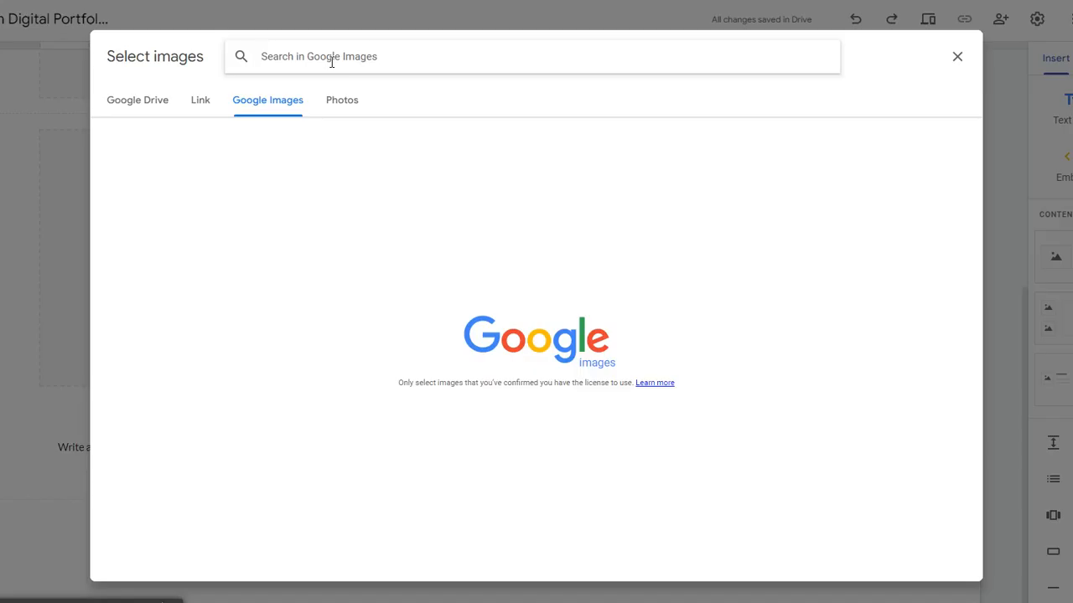
{"action": "type", "text": "Quote "}
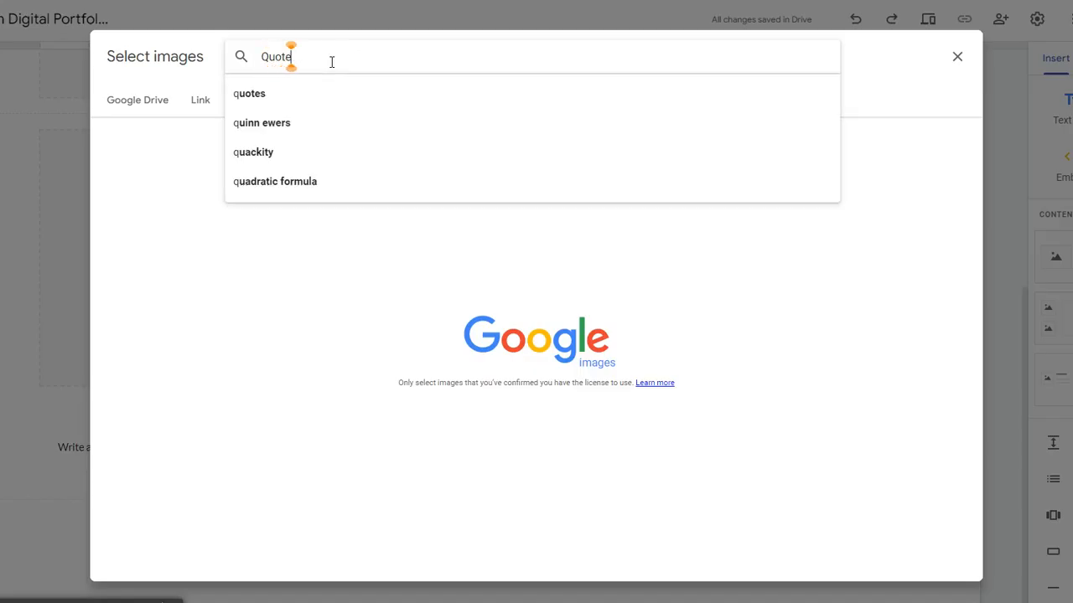
{"action": "type", "text": "a"}
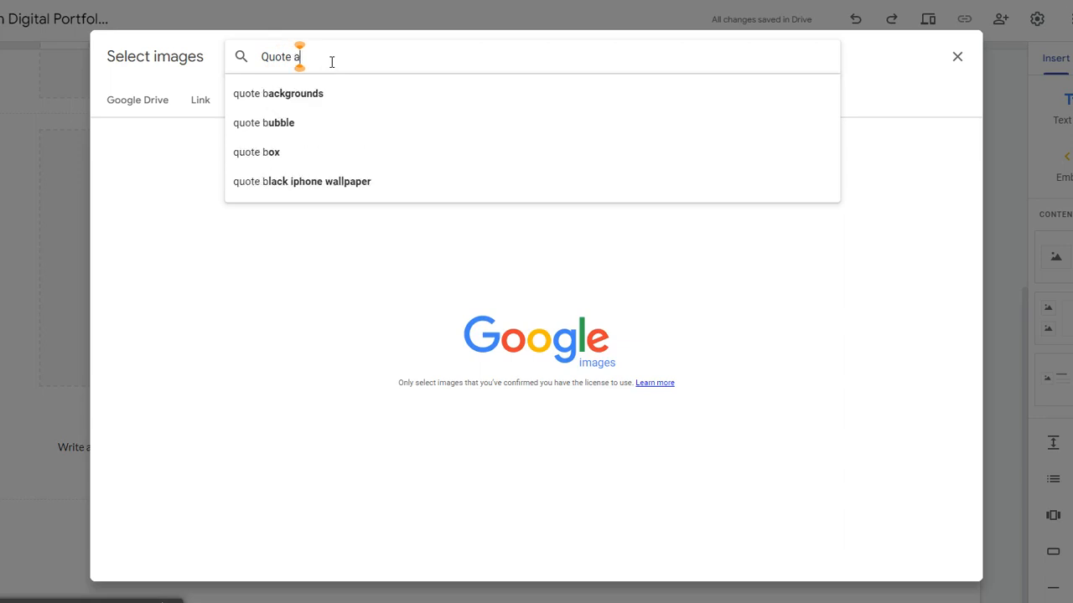
{"action": "type", "text": "bout s"}
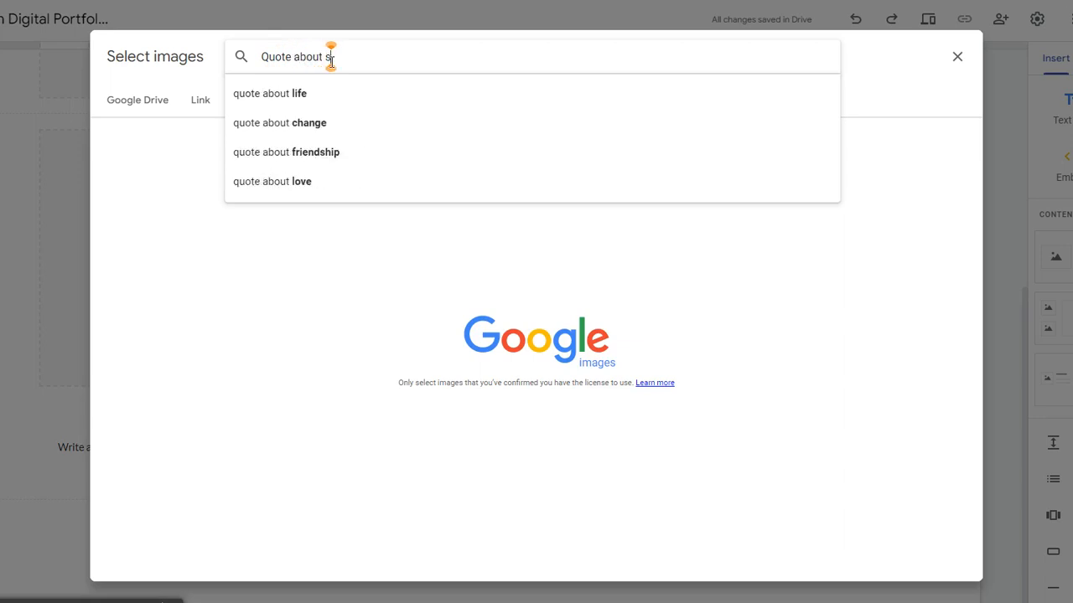
{"action": "type", "text": "tren"}
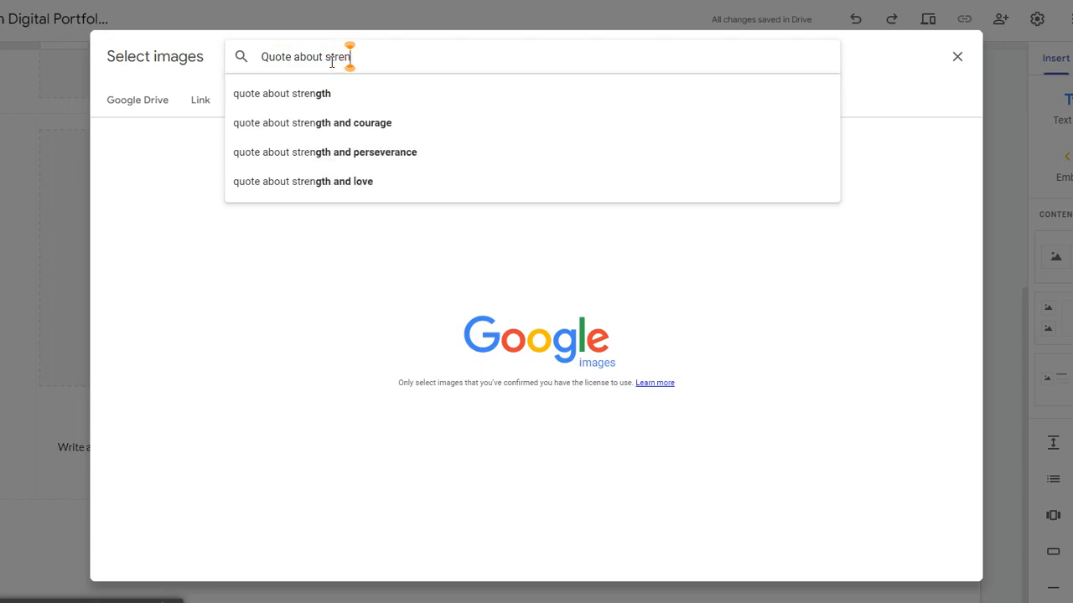
{"action": "type", "text": "gth"}
{"action": "left_click", "coordinate": [300, 97]}
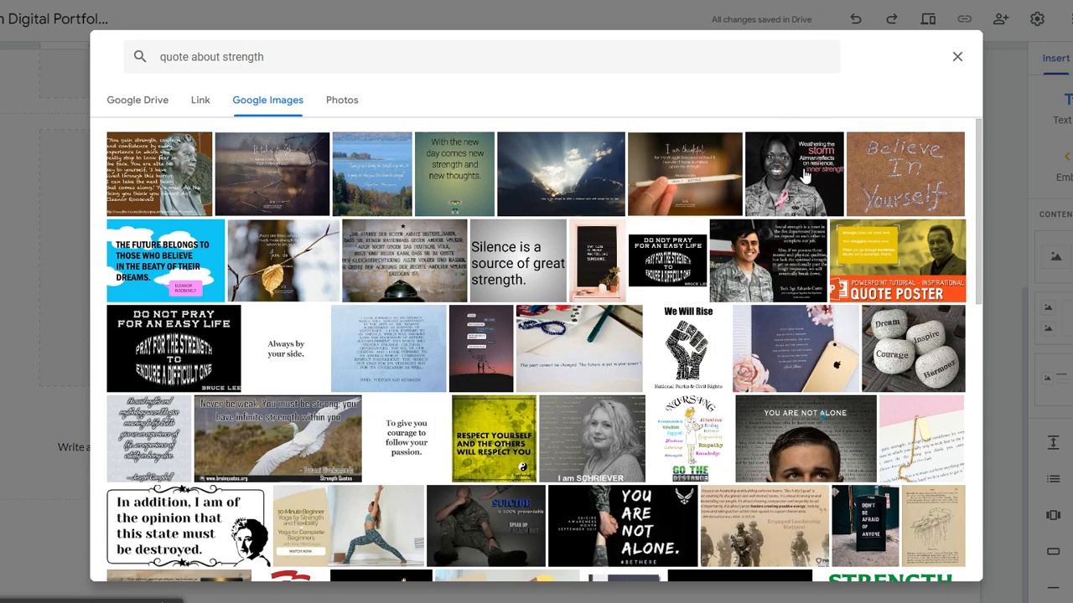
{"action": "left_click", "coordinate": [804, 174]}
{"action": "left_click", "coordinate": [952, 563]}
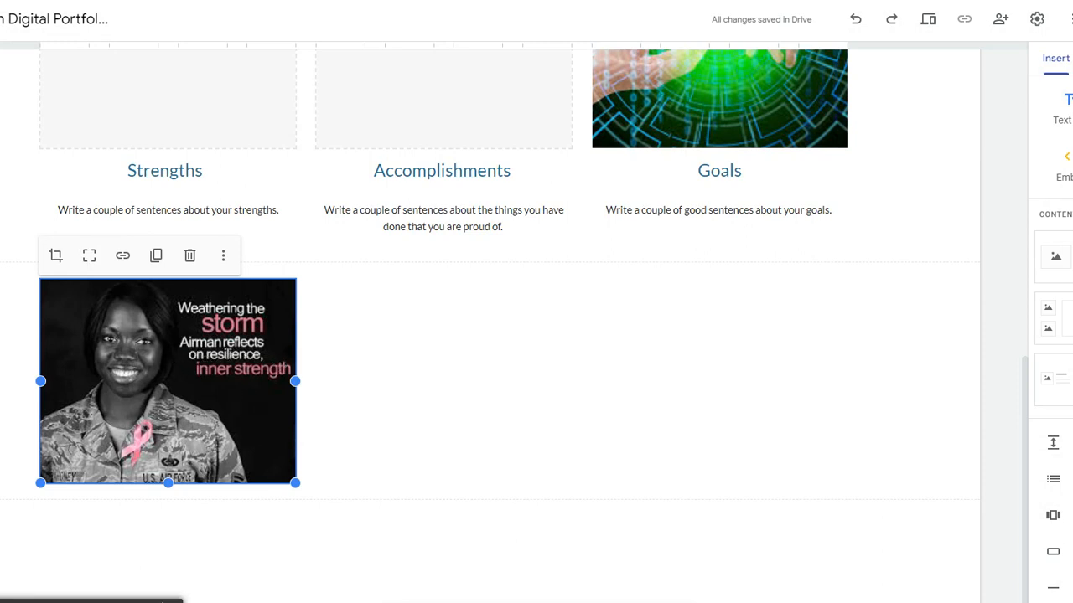
{"action": "left_click", "coordinate": [259, 575]}
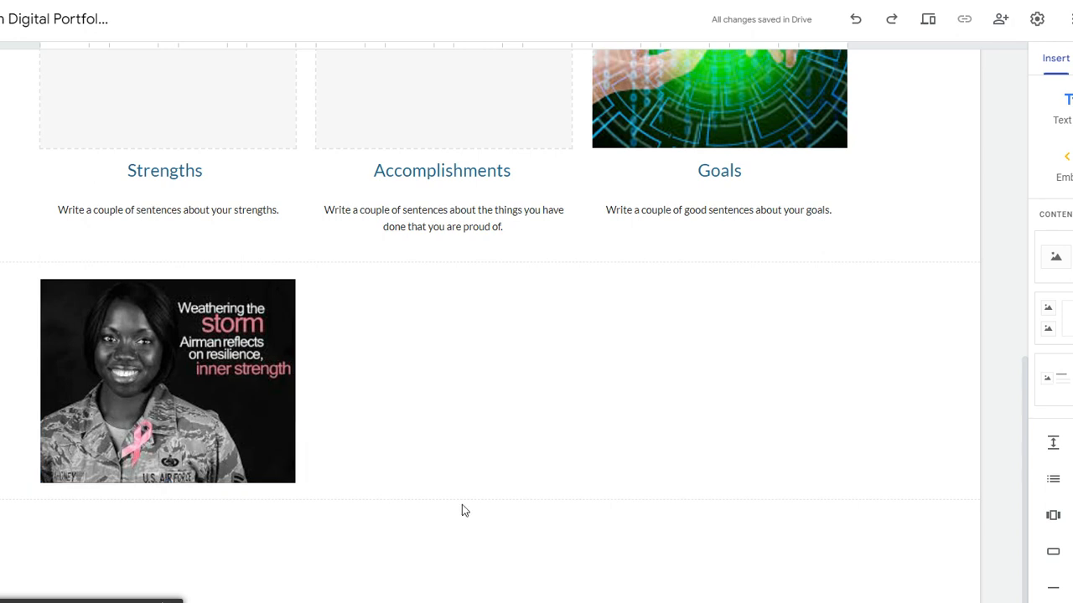
Step: Write the author's full name and school e-mail address on separate footer lines, then begin 'Sidney Middle School'
{"action": "left_click", "coordinate": [444, 599]}
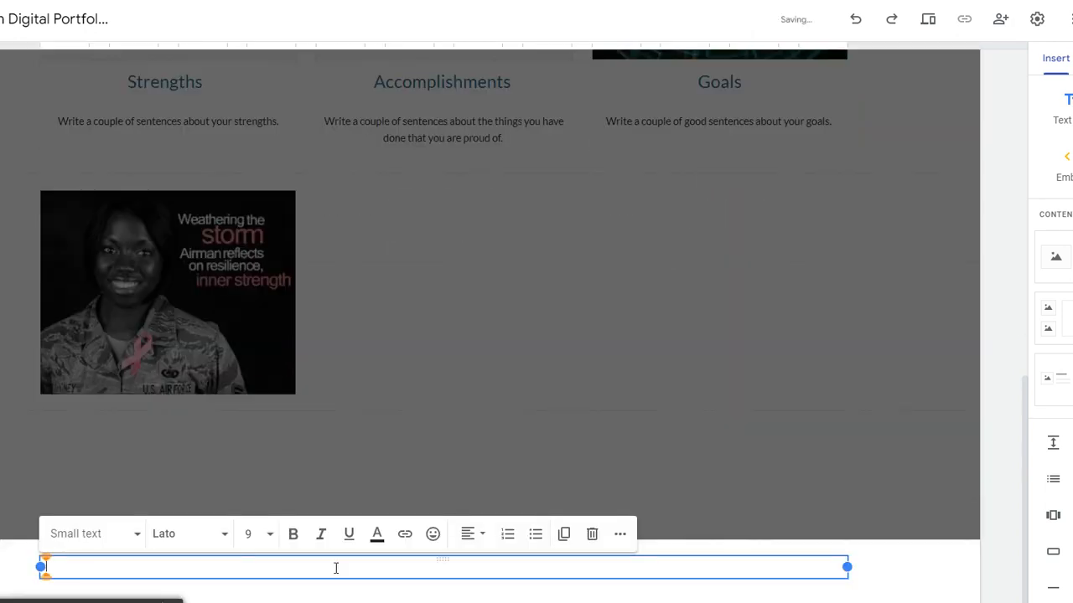
{"action": "key", "text": "Return"}
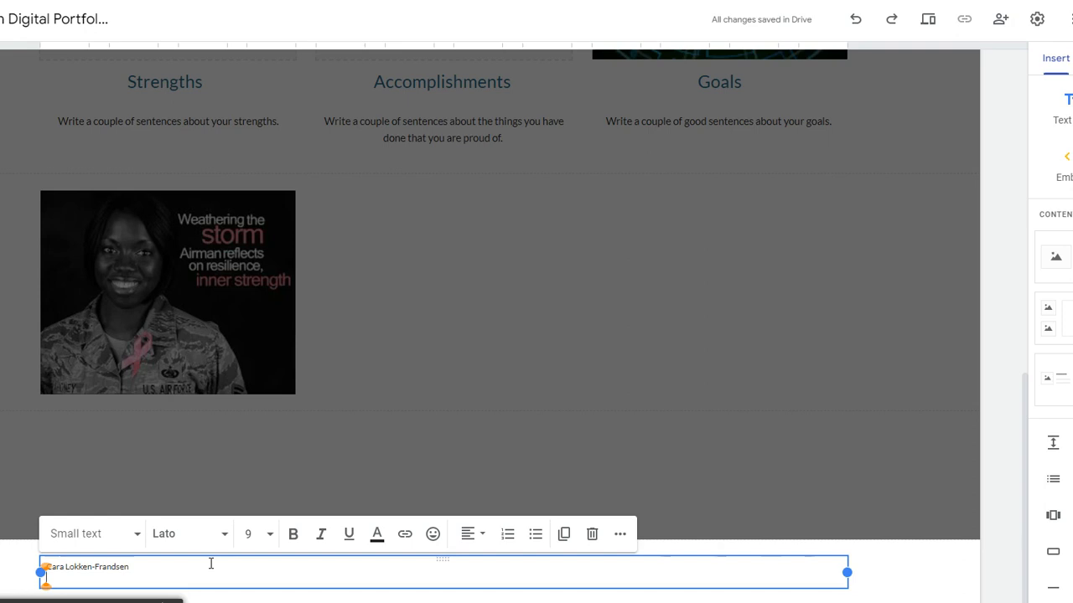
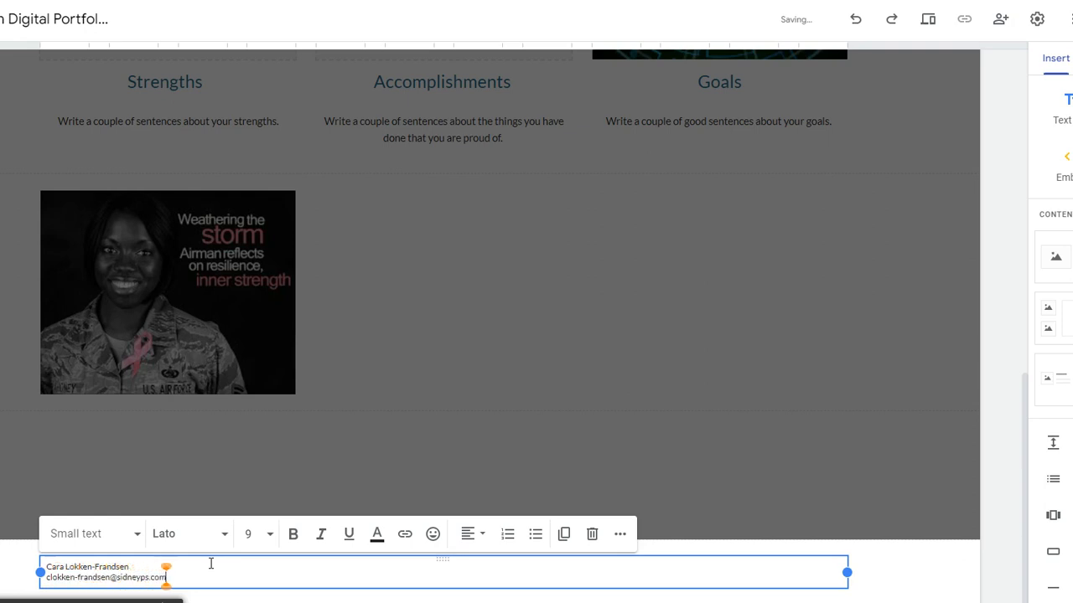
{"action": "key", "text": "Return"}
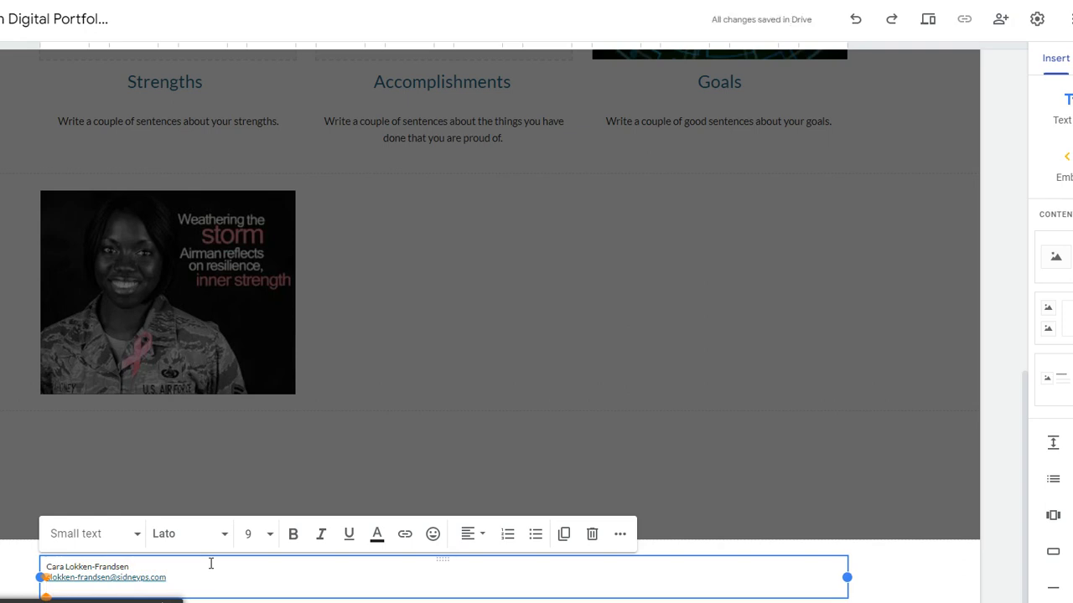
{"action": "type", "text": "Sid"}
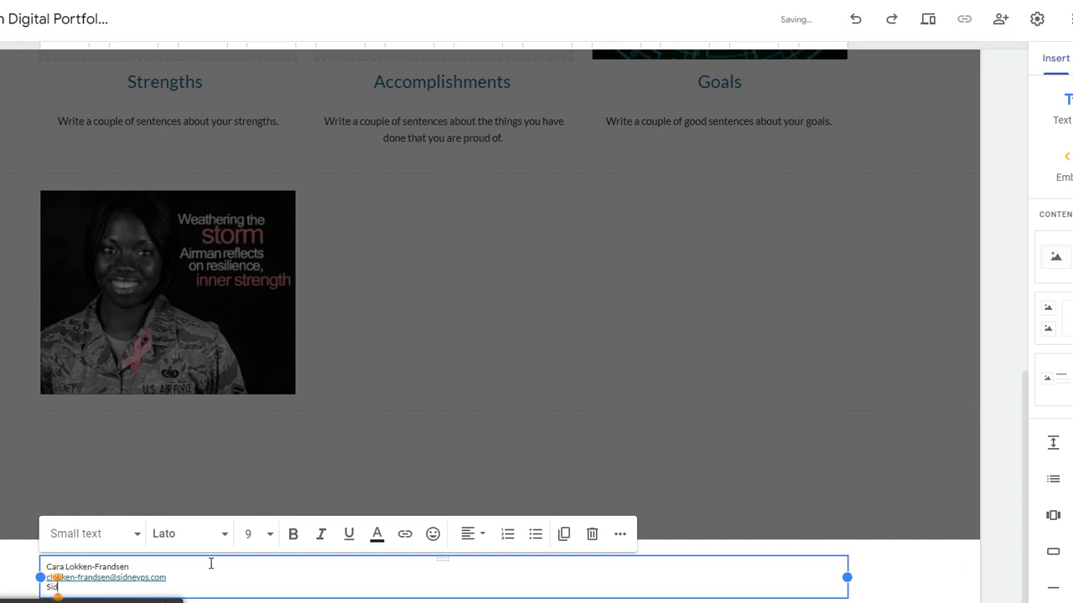
{"action": "type", "text": "ney Middle Schoo"}
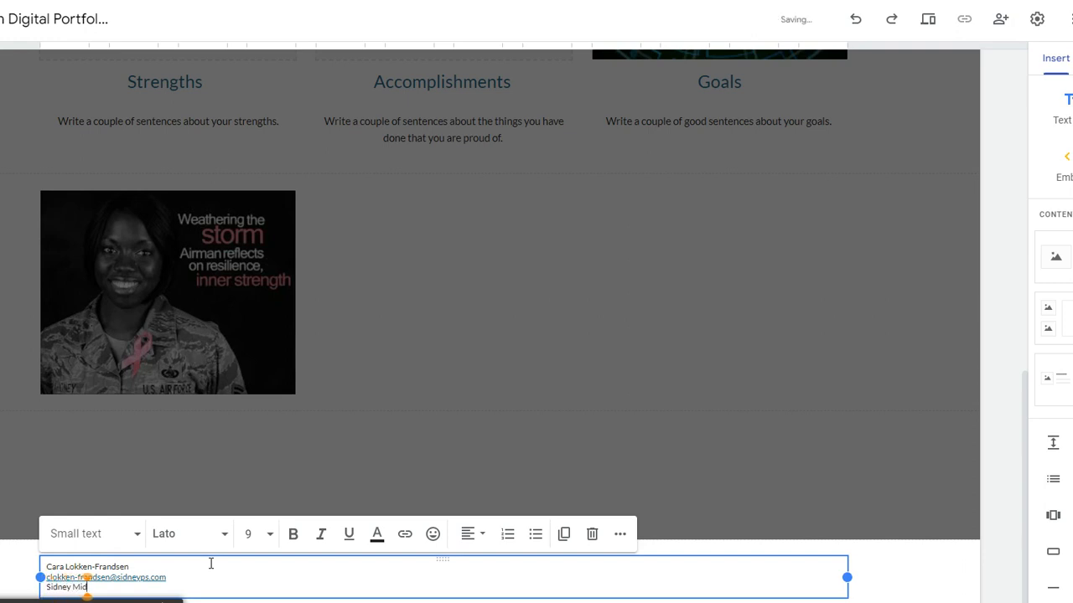